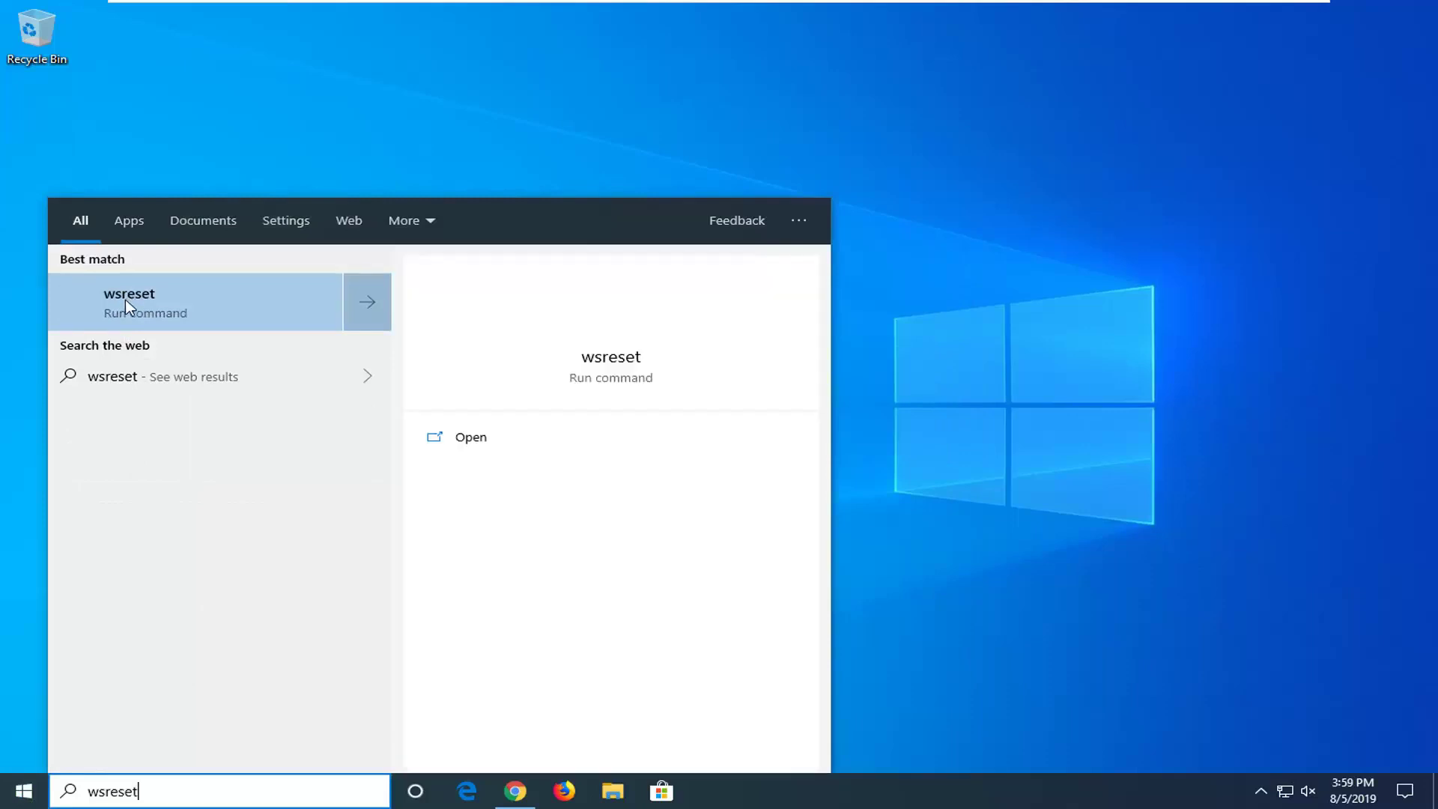
Run wsreset as administrator, then close Microsoft Store once it reopens.
right_click(126, 301)
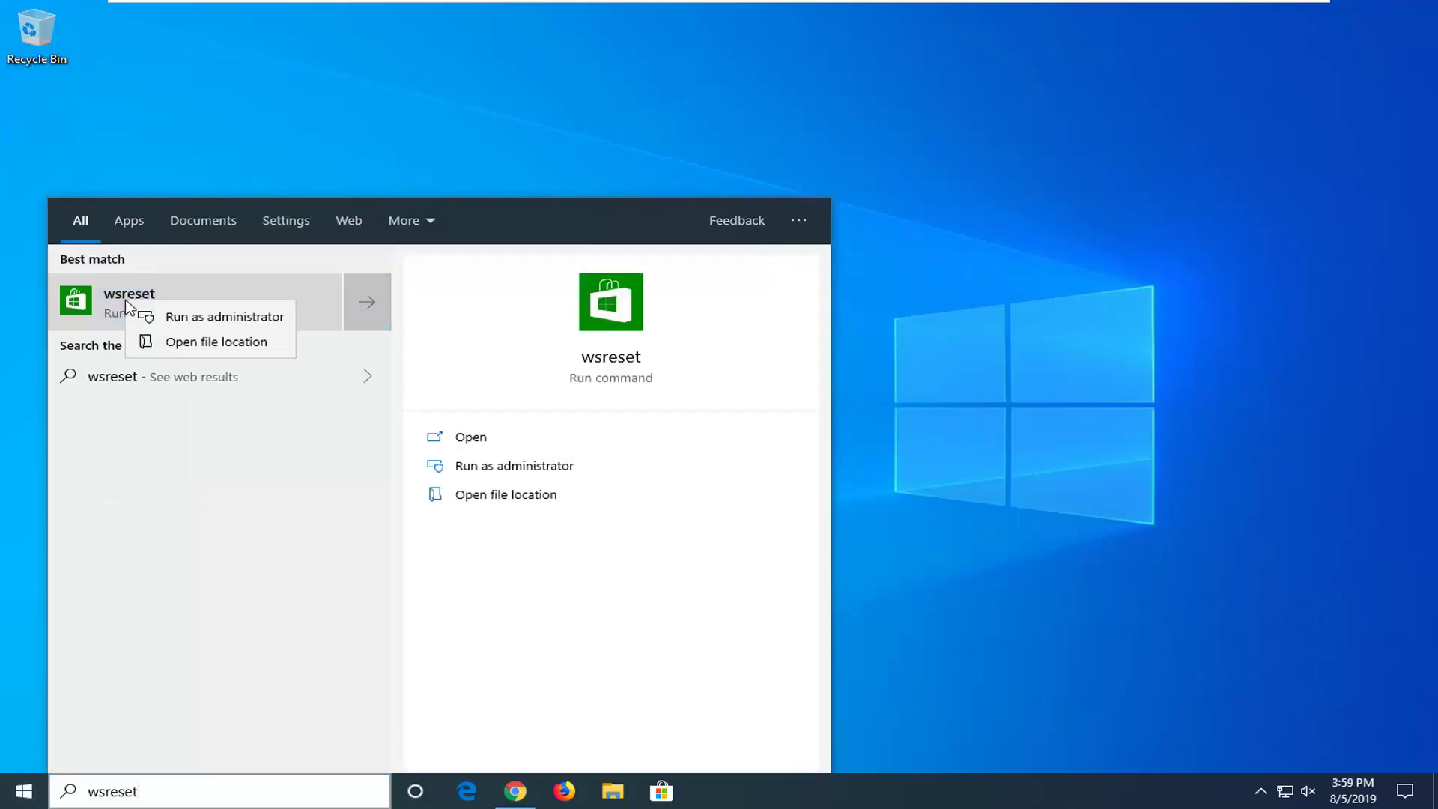
left_click(207, 319)
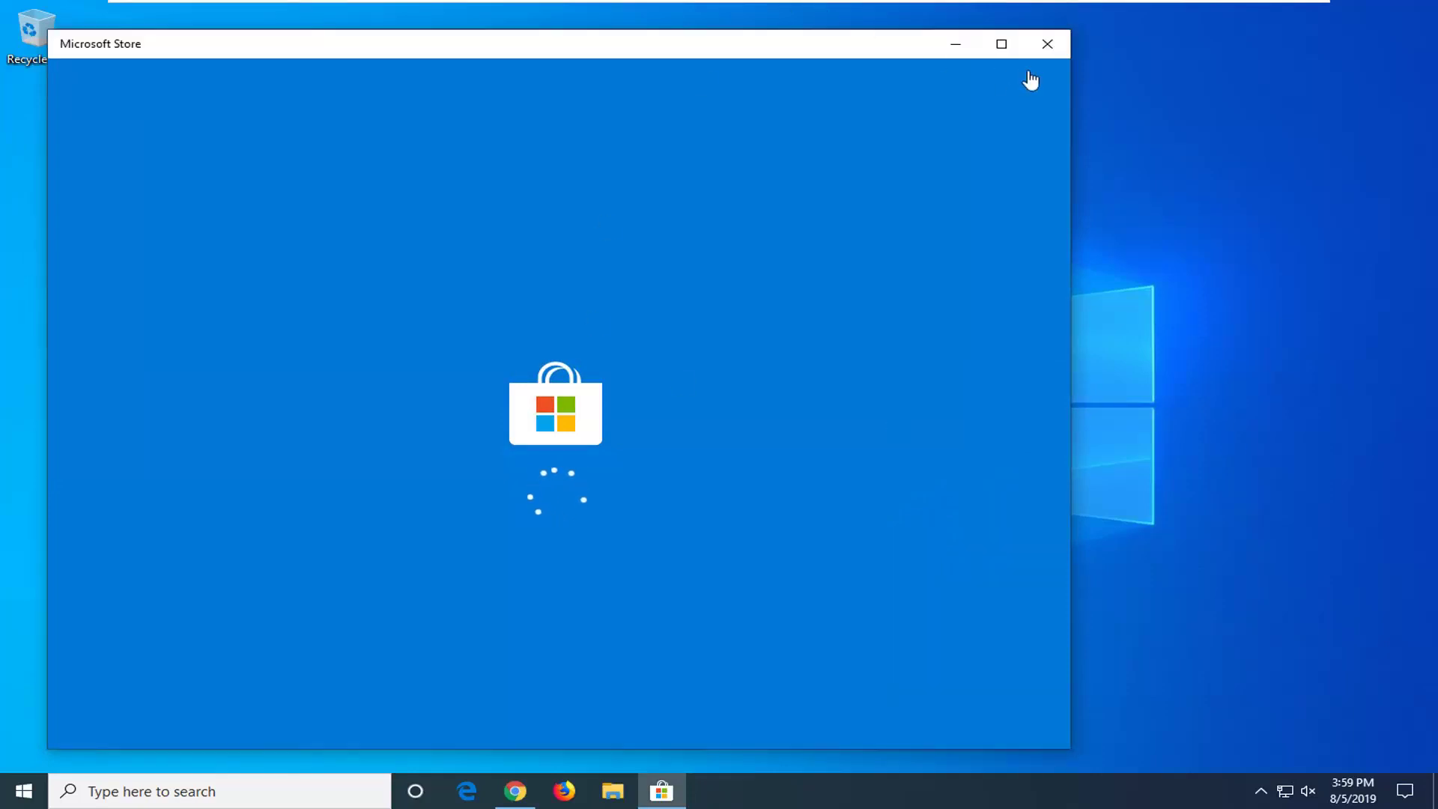
left_click_drag(806, 49, 876, 44)
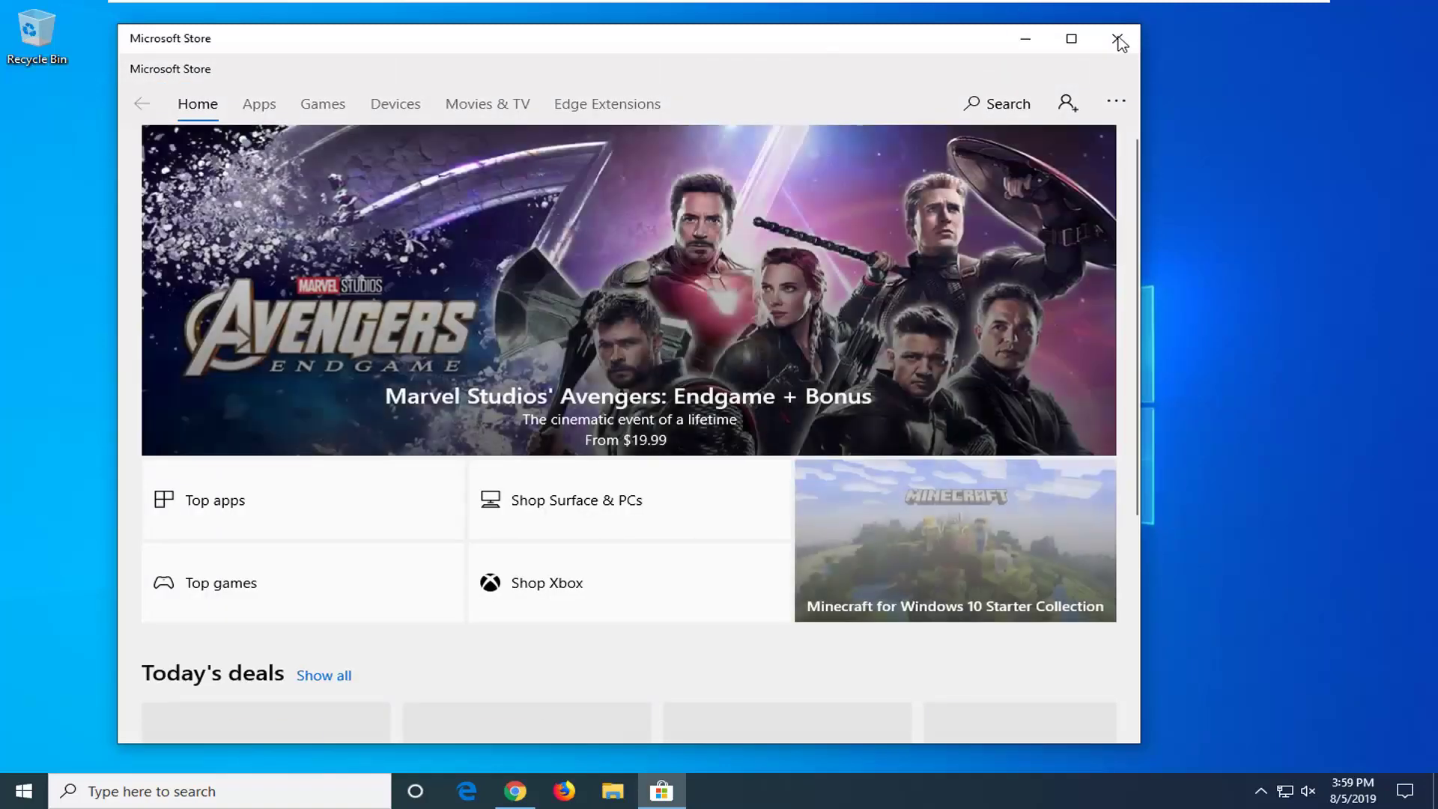
left_click(1119, 39)
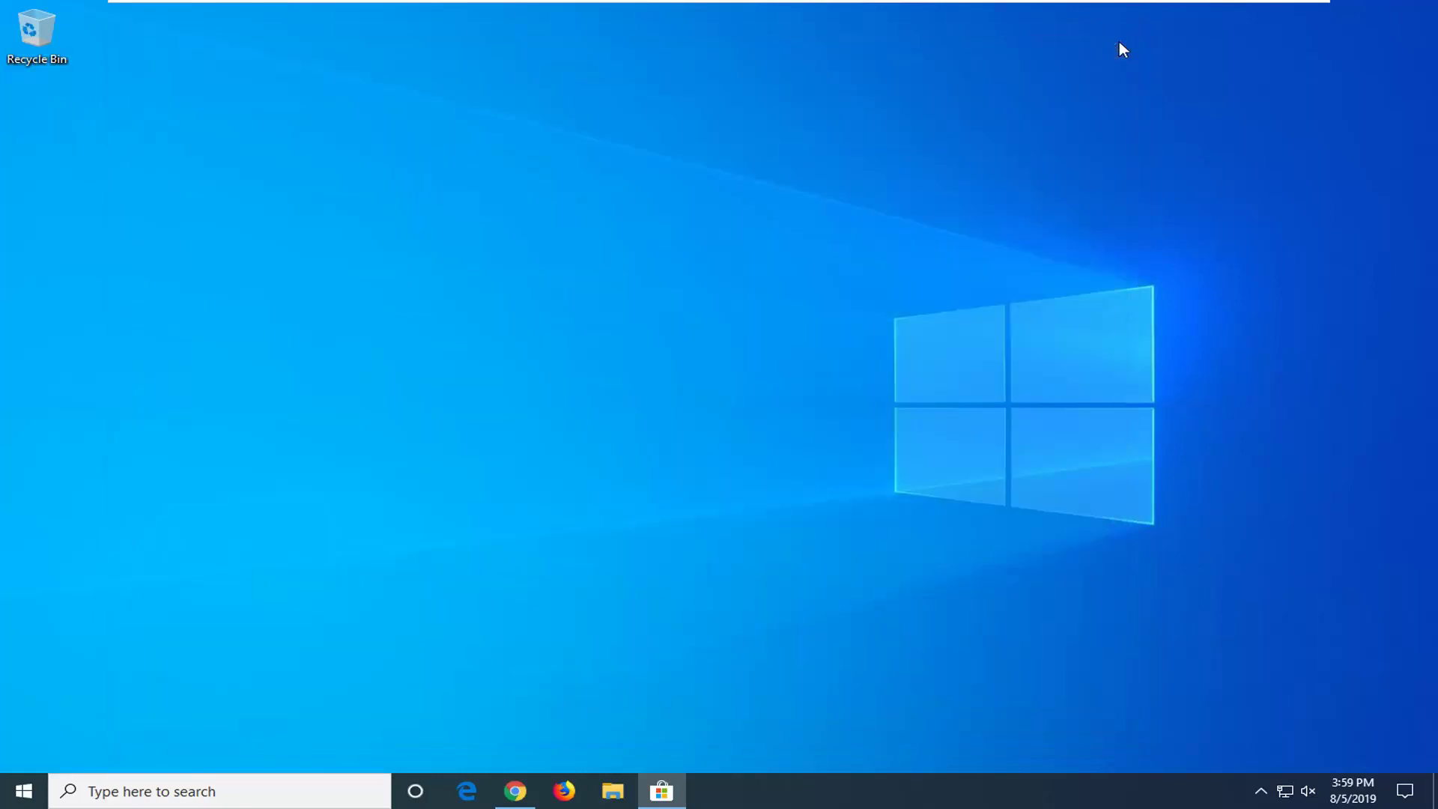
Search 'windows powershell' and start it as administrator, approving the User Account Control prompt.
left_click(6, 794)
type("w")
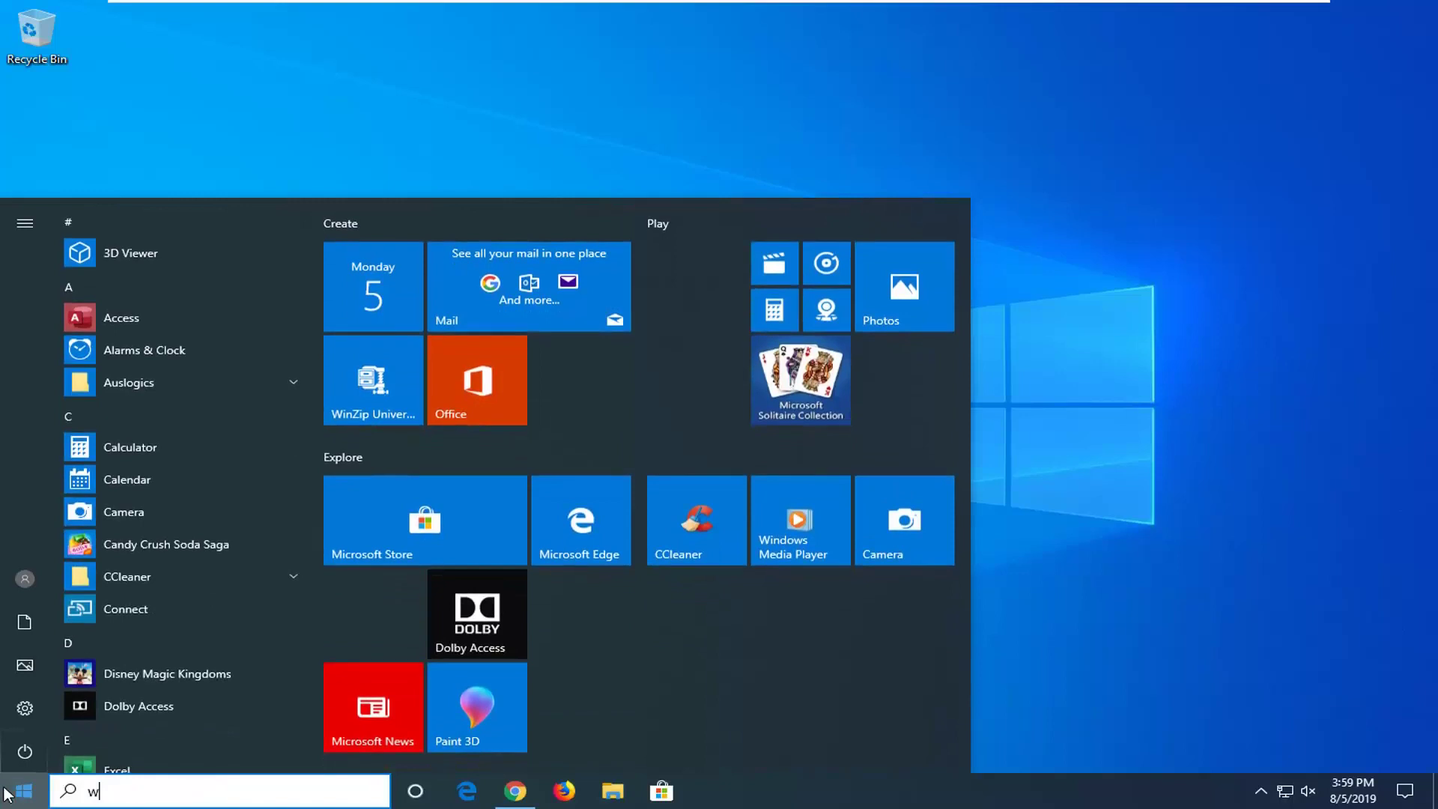
type("indows powershell")
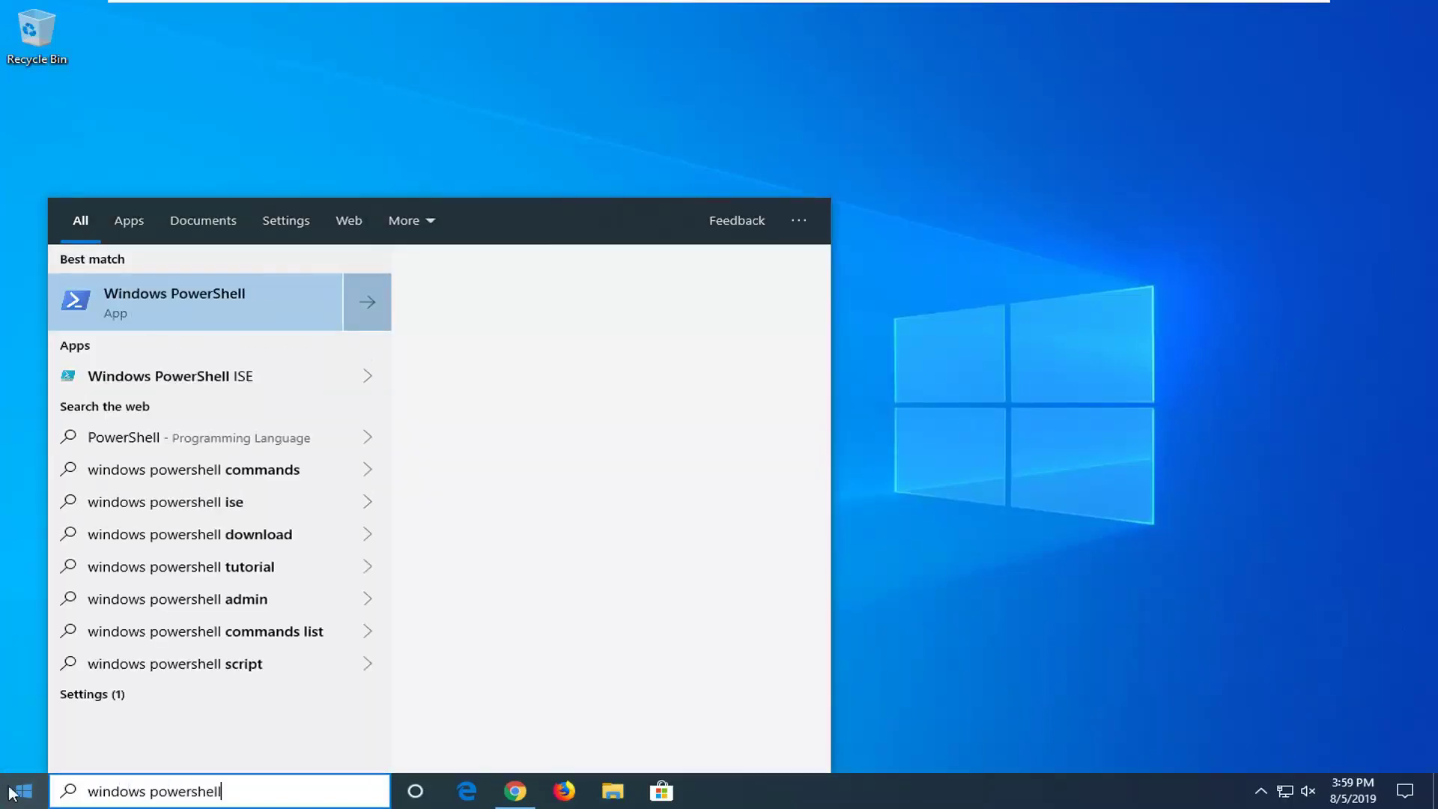
right_click(150, 298)
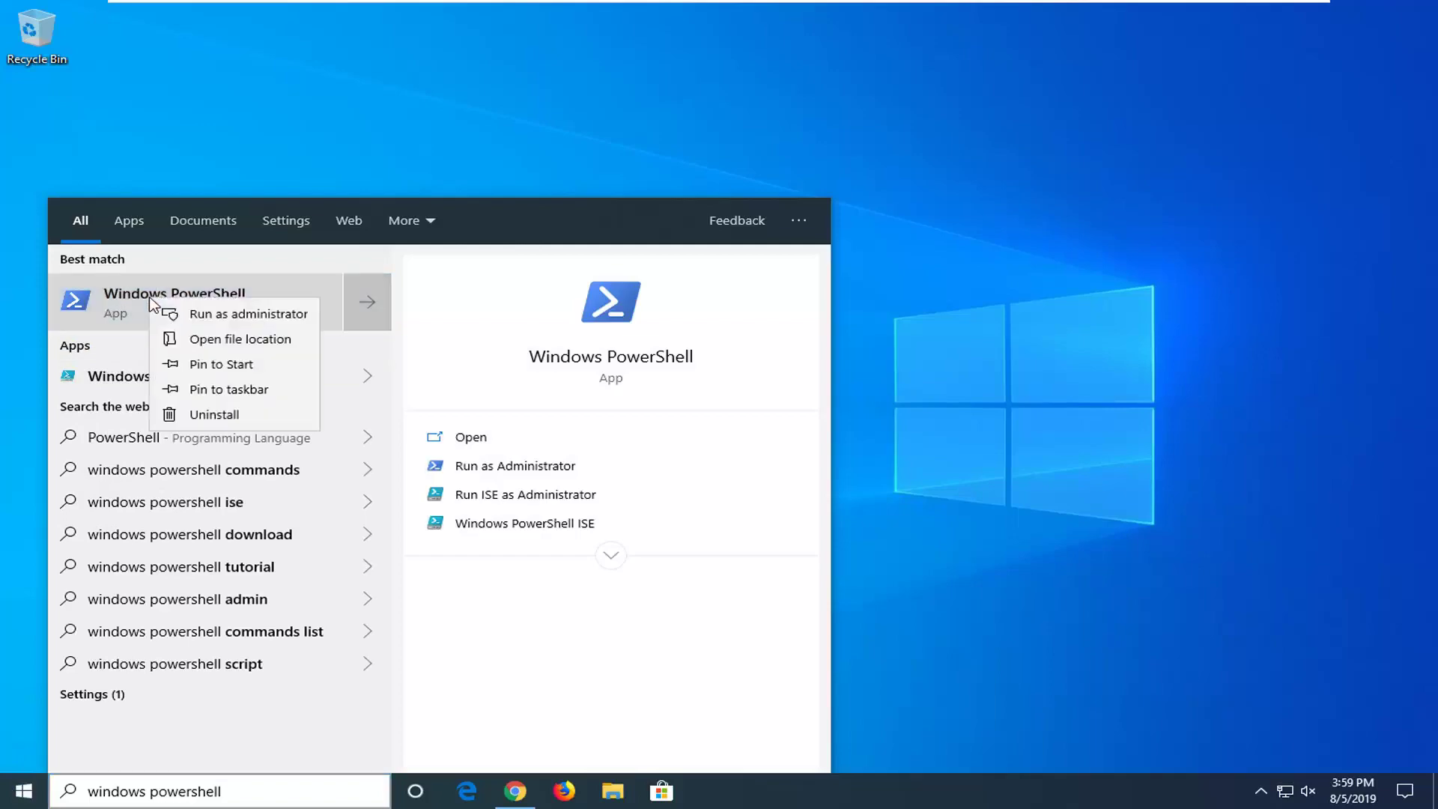
left_click(218, 310)
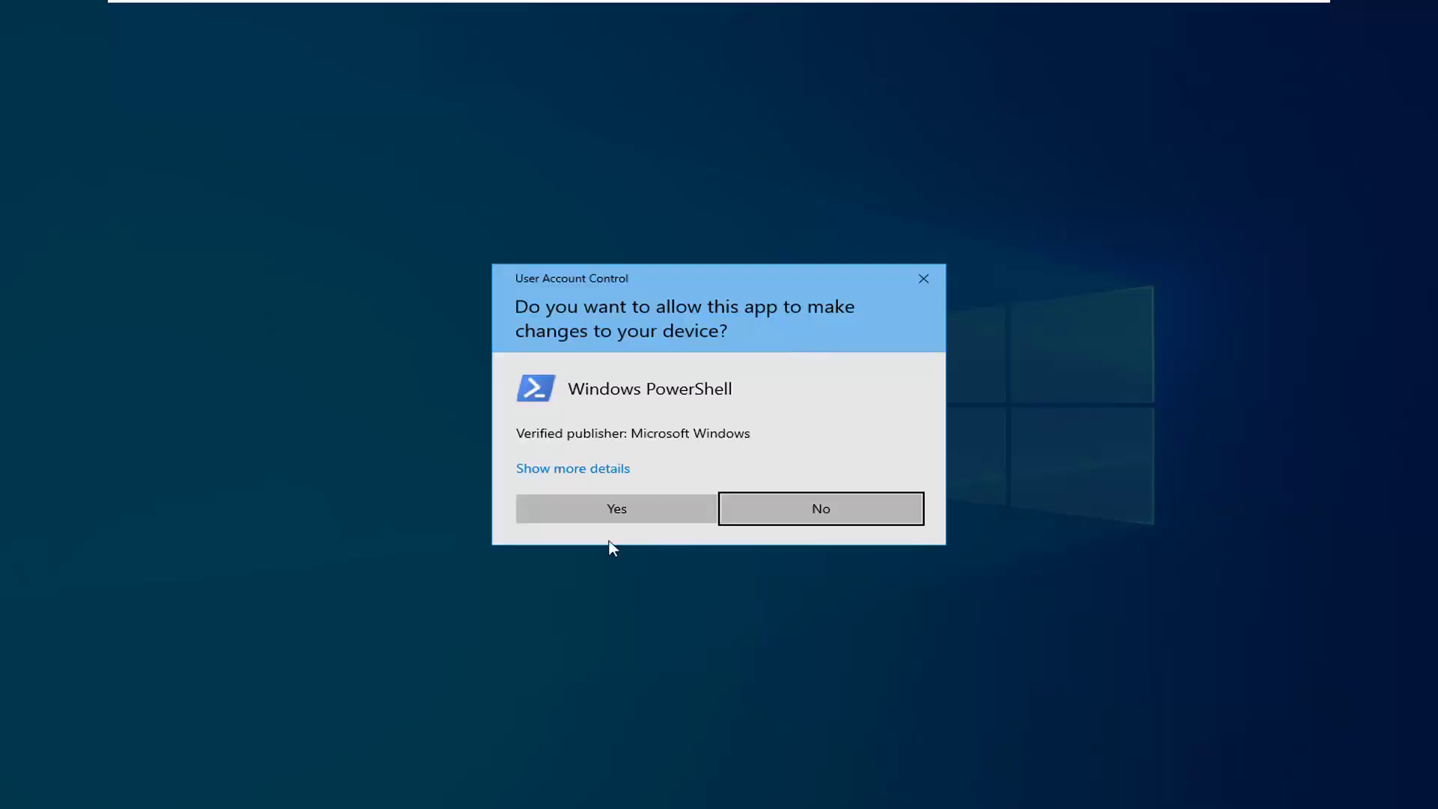
left_click(603, 517)
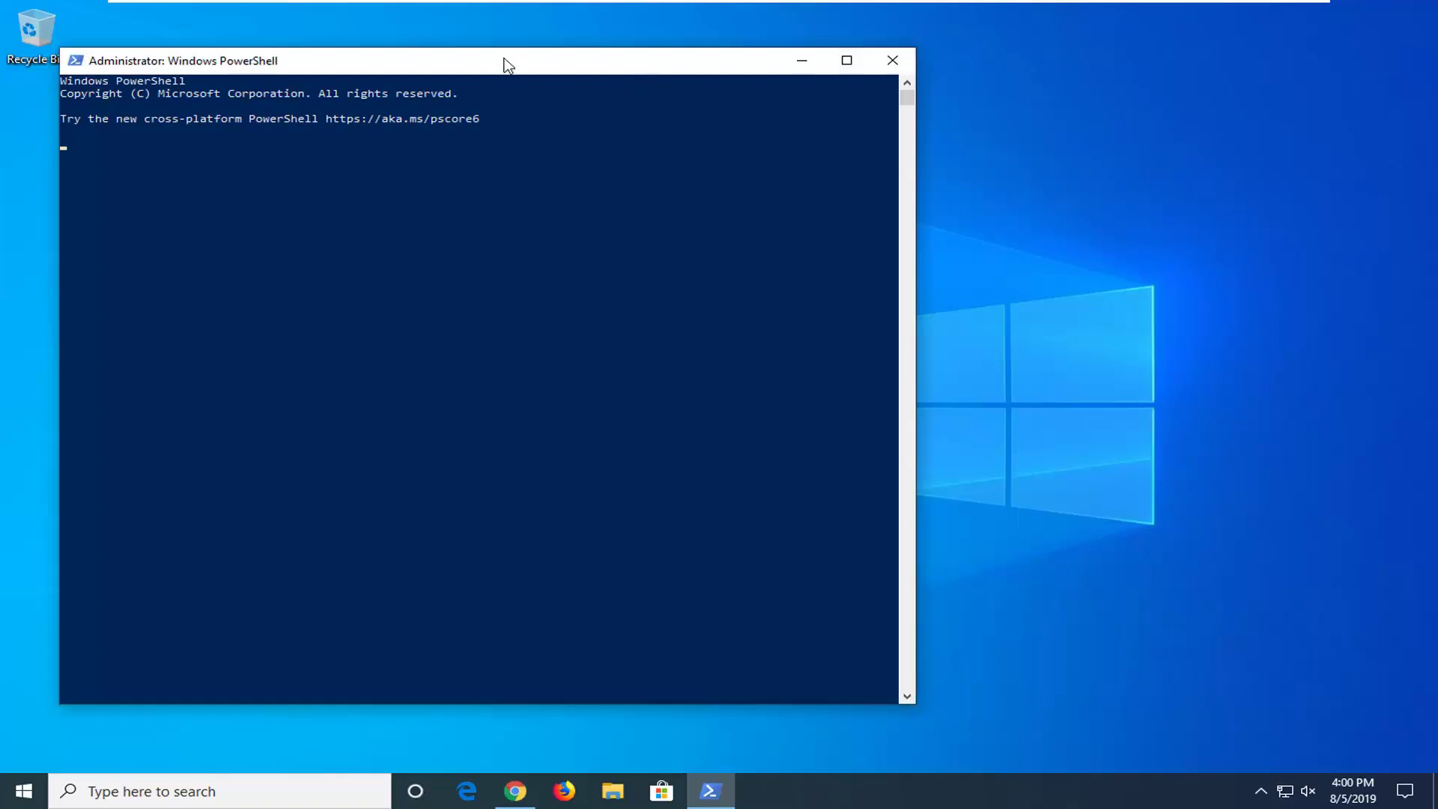
Paste the Get-AppXPackage | Foreach Add-AppxPackage -Register command at the elevated prompt and run it.
left_click_drag(504, 62, 719, 64)
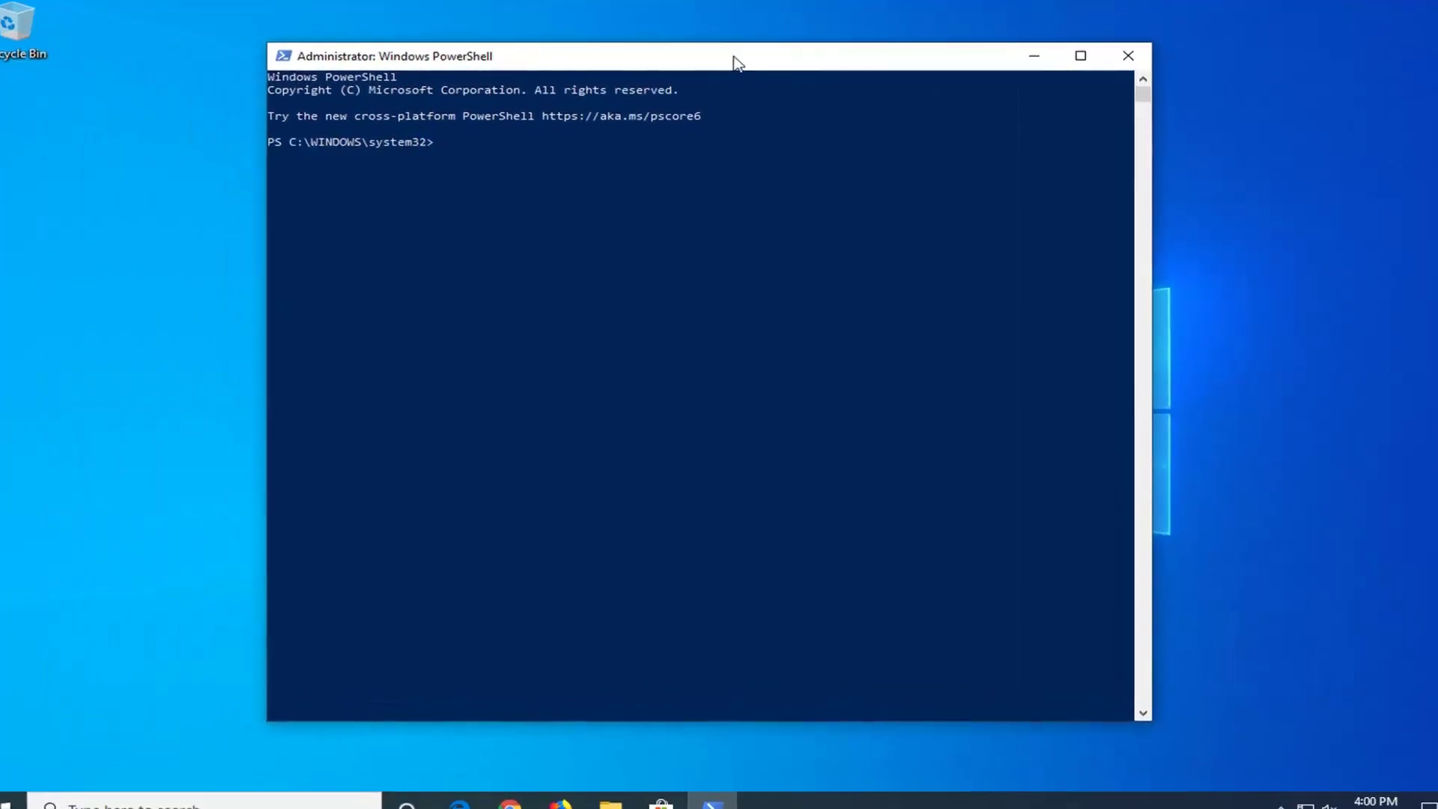
right_click(734, 60)
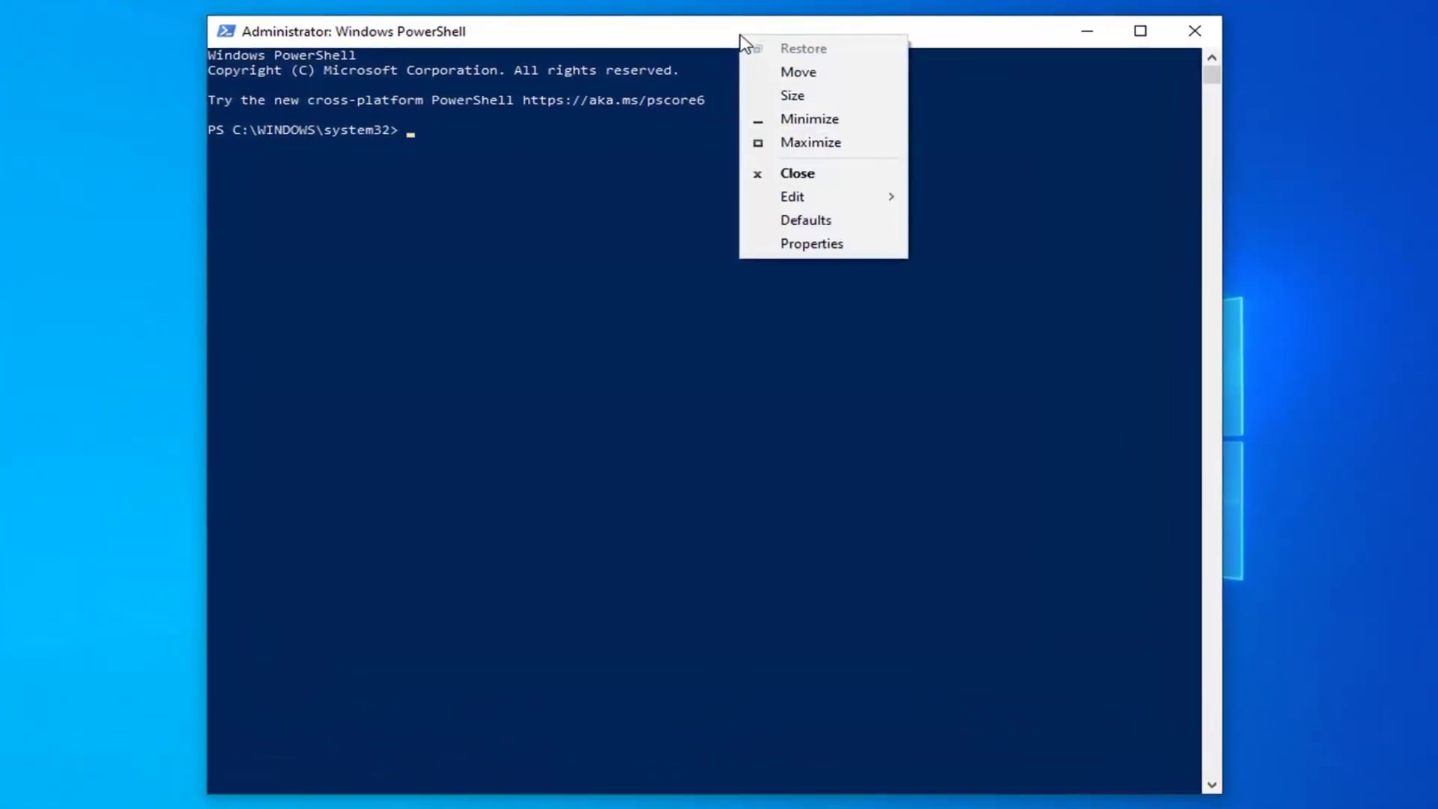
mouse_move(806, 192)
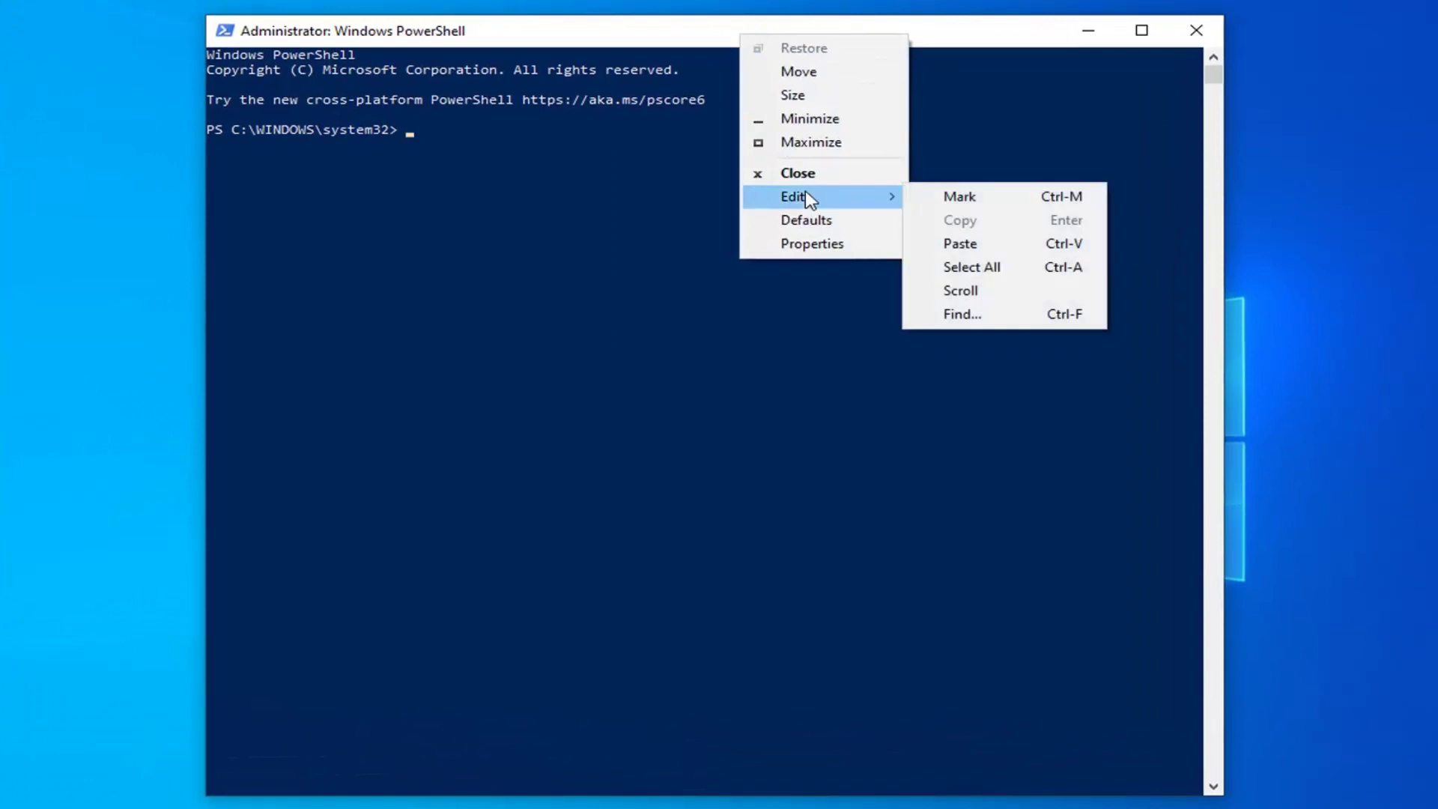
left_click(987, 244)
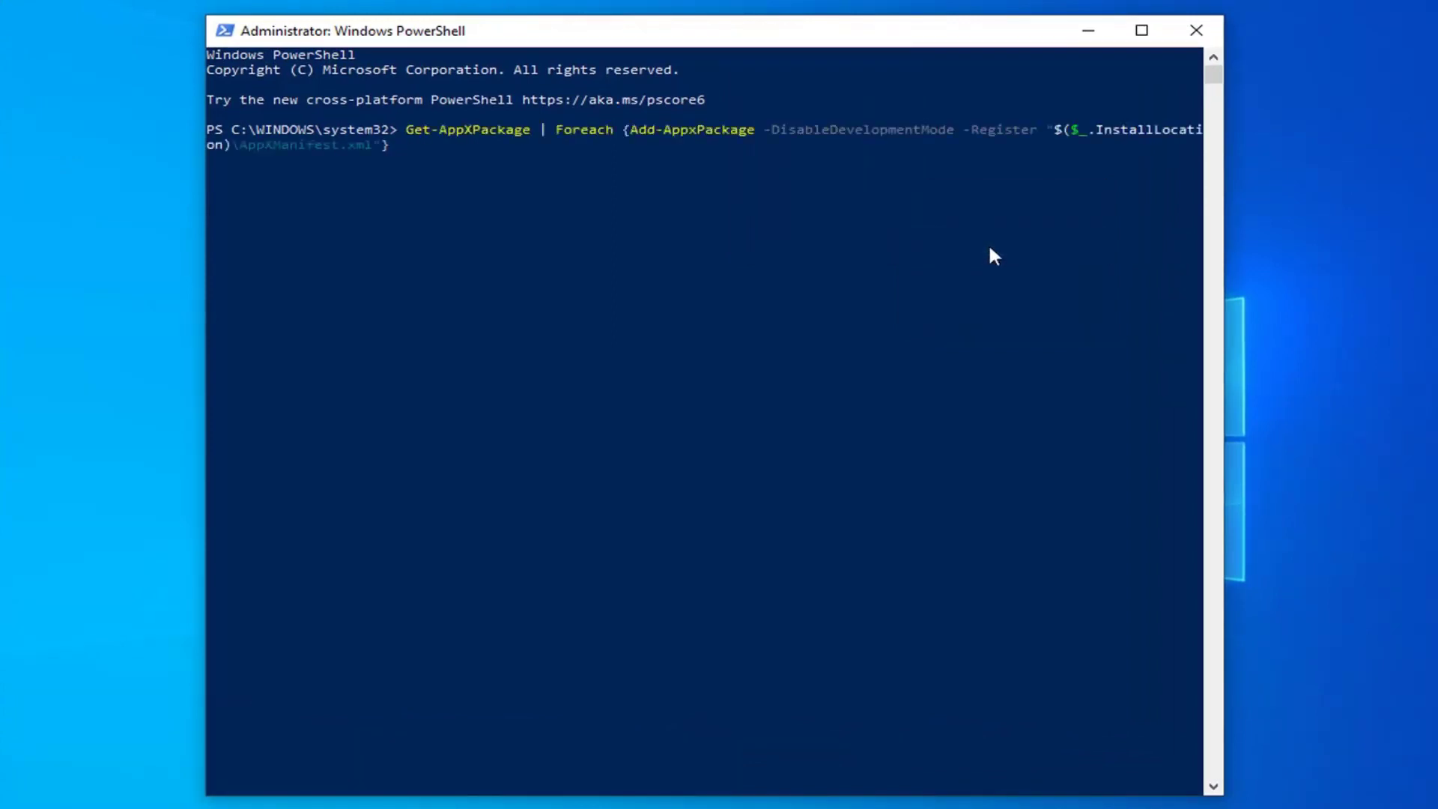
key("Return")
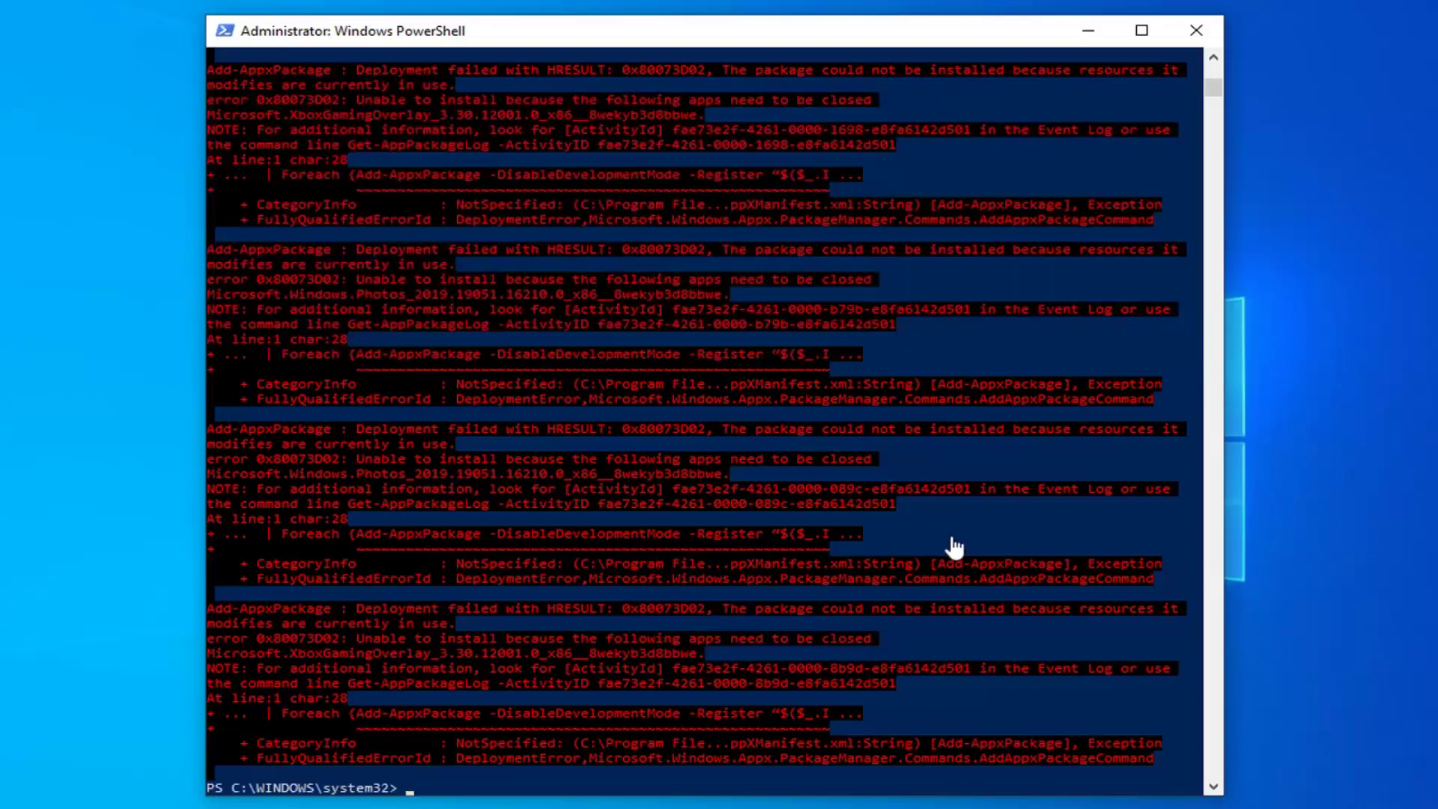
Review the finished re-register output, including failed in-use packages, and close the PowerShell console.
scroll(661, 618, "up", 1)
scroll(671, 616, "down", 8)
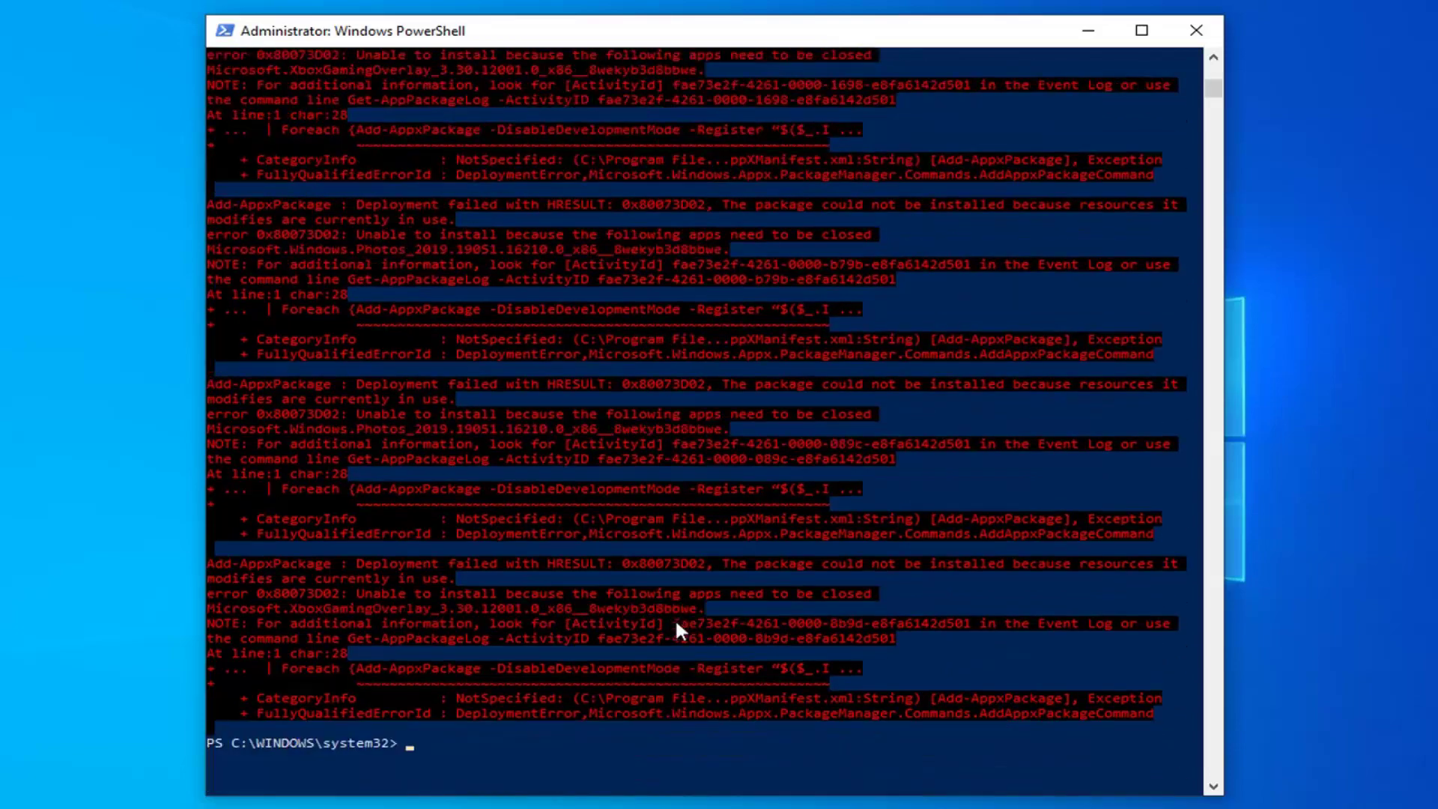
left_click(1196, 30)
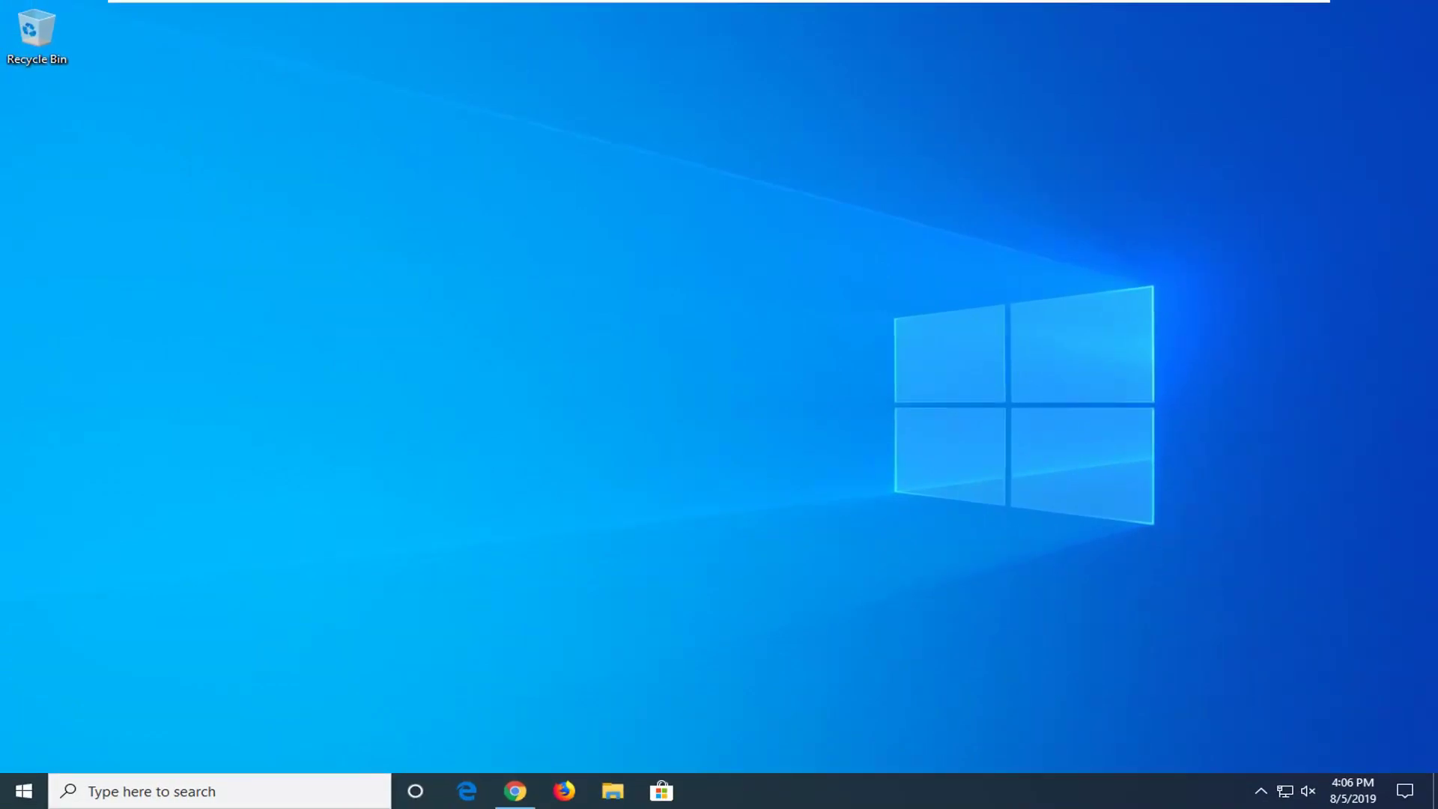
Search 'services' from Start and launch the Services console.
left_click(28, 794)
type("services")
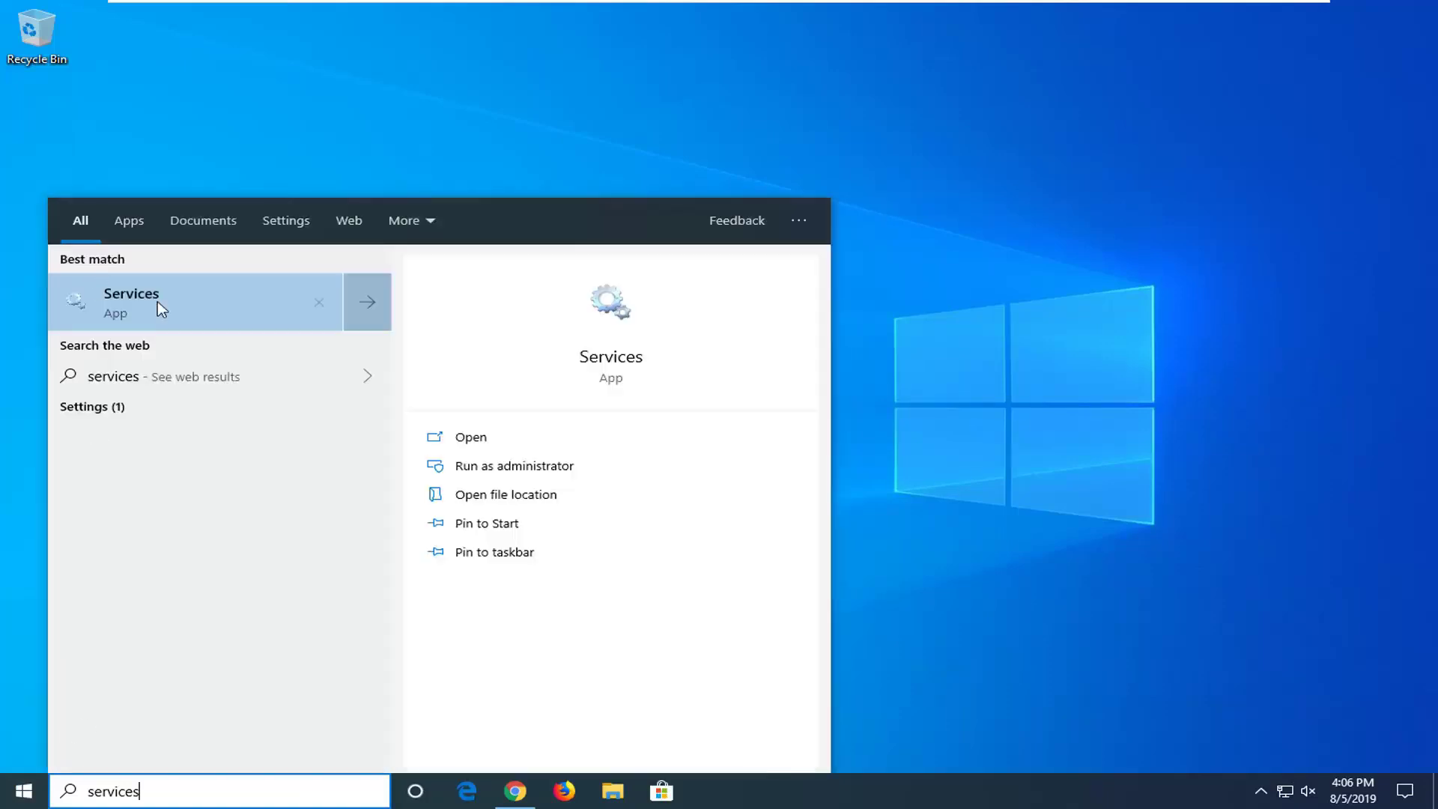
left_click(157, 301)
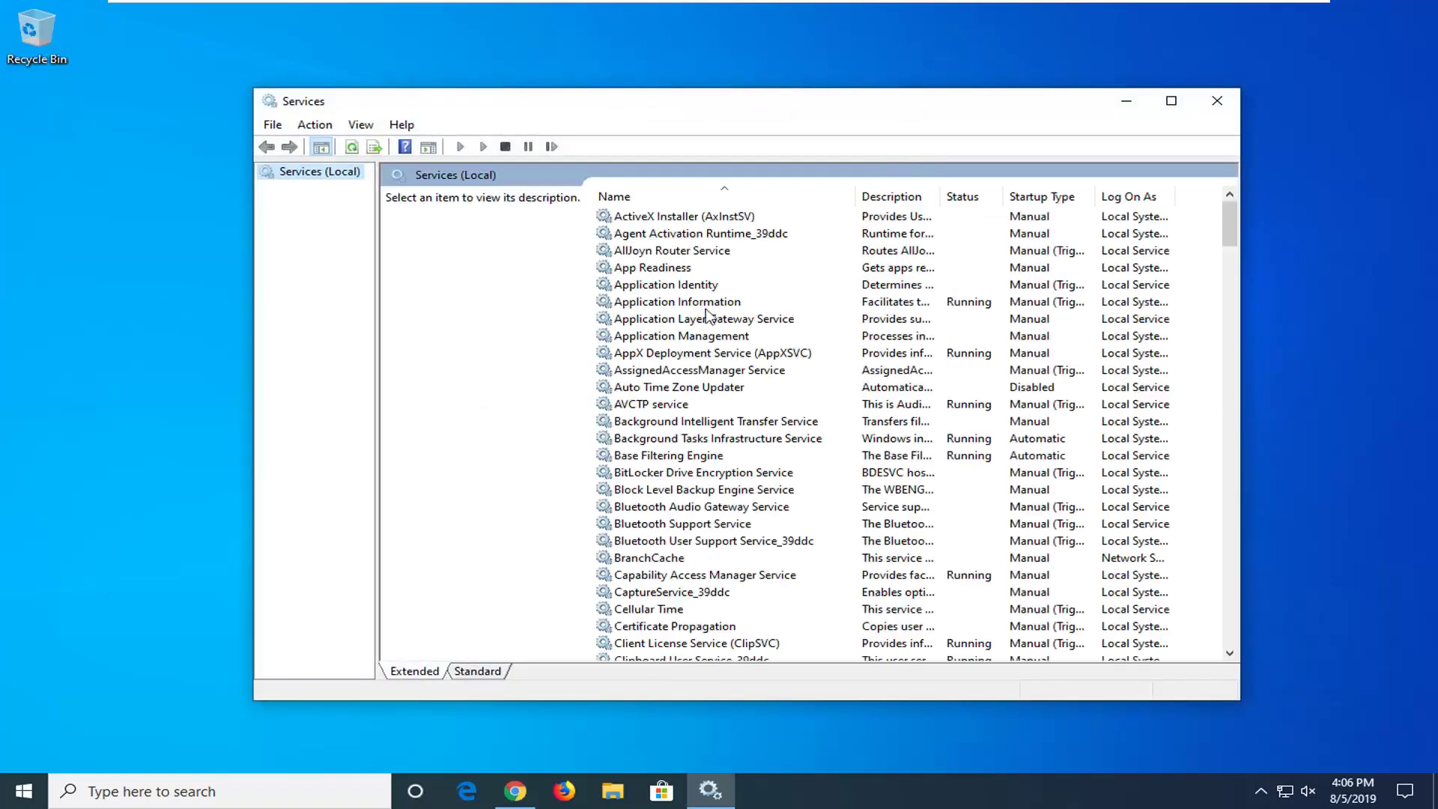
Select Background Intelligent Transfer Service in the Services list to show its description.
left_click(688, 424)
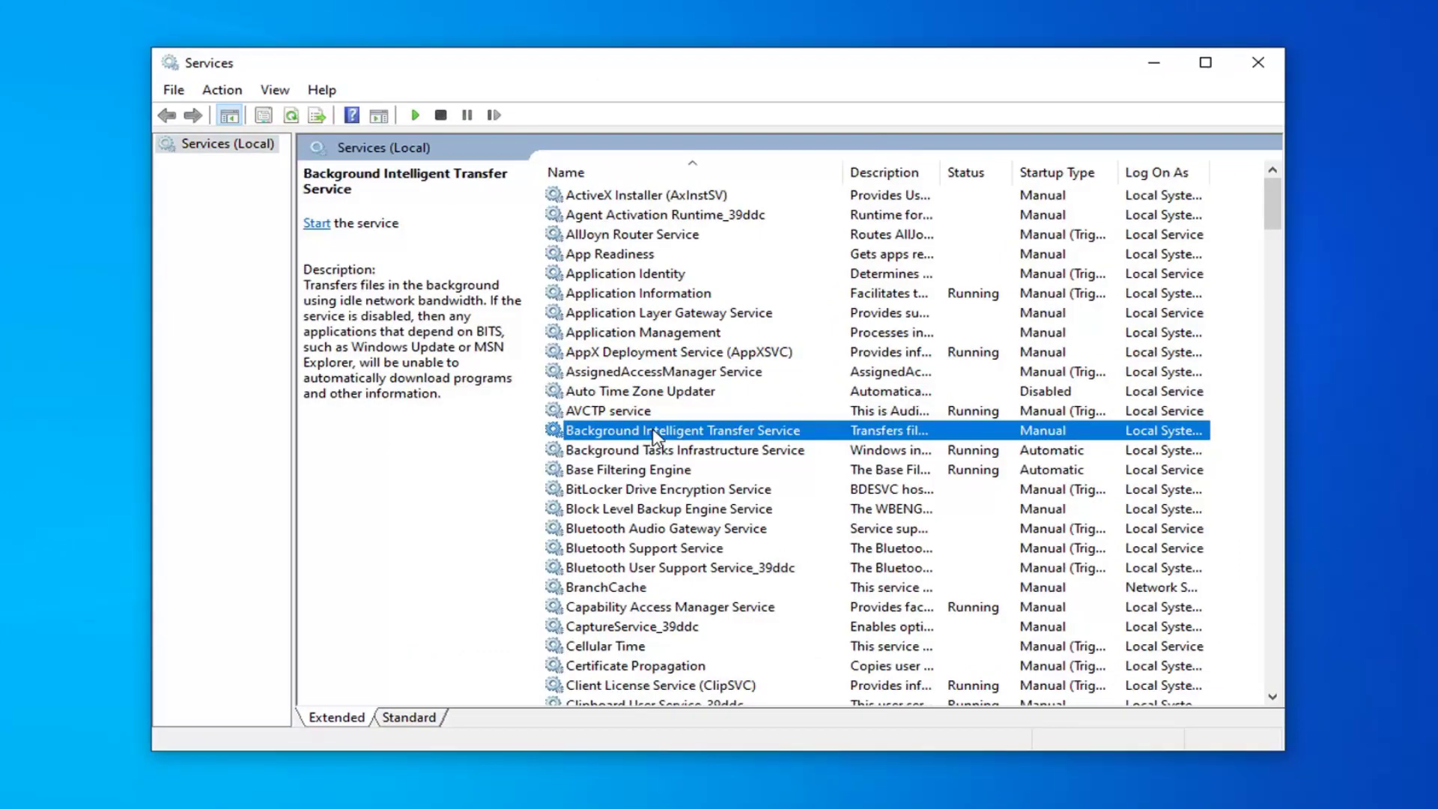
Change Background Intelligent Transfer Service's startup type from Manual to Automatic and apply it.
double_click(656, 437)
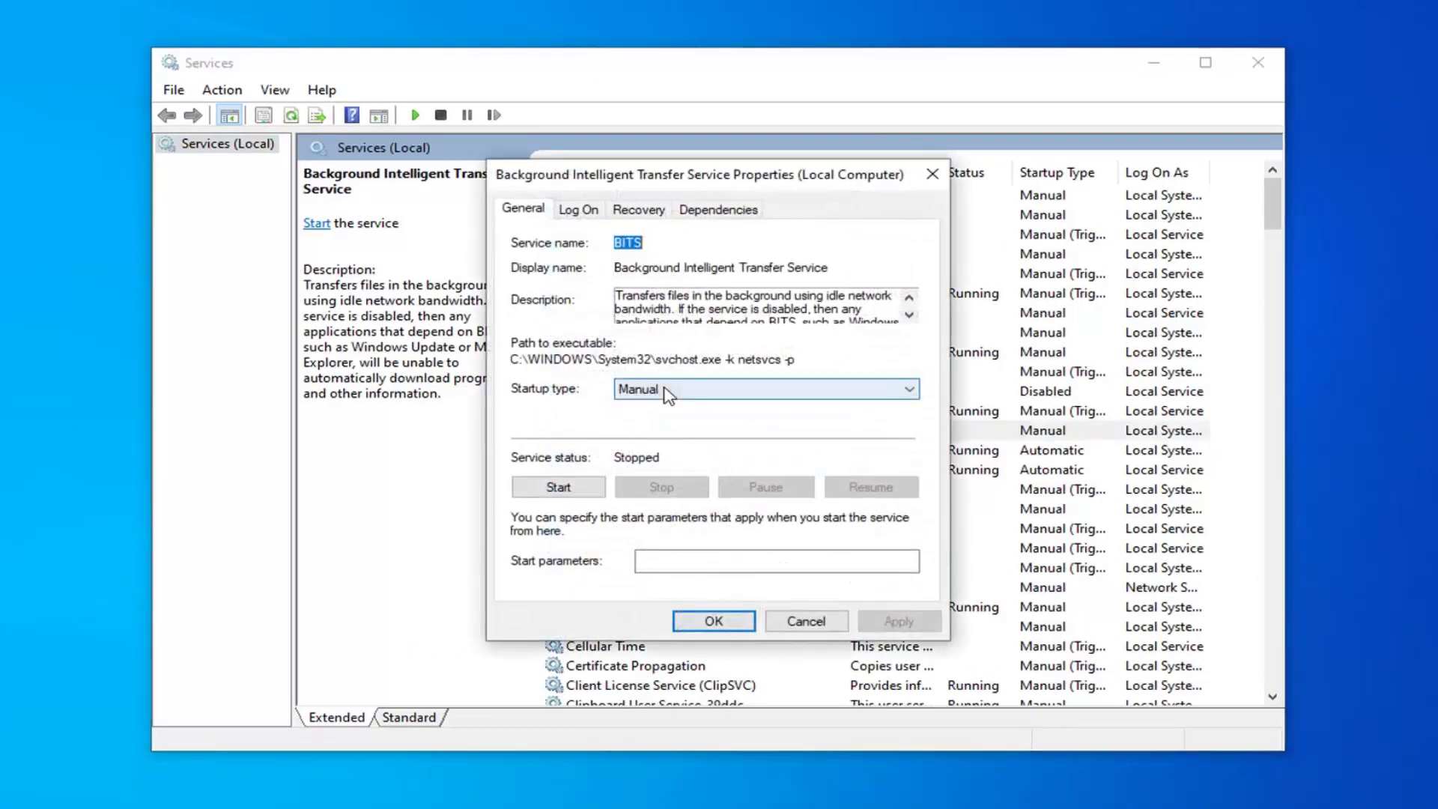
left_click(637, 388)
left_click(637, 421)
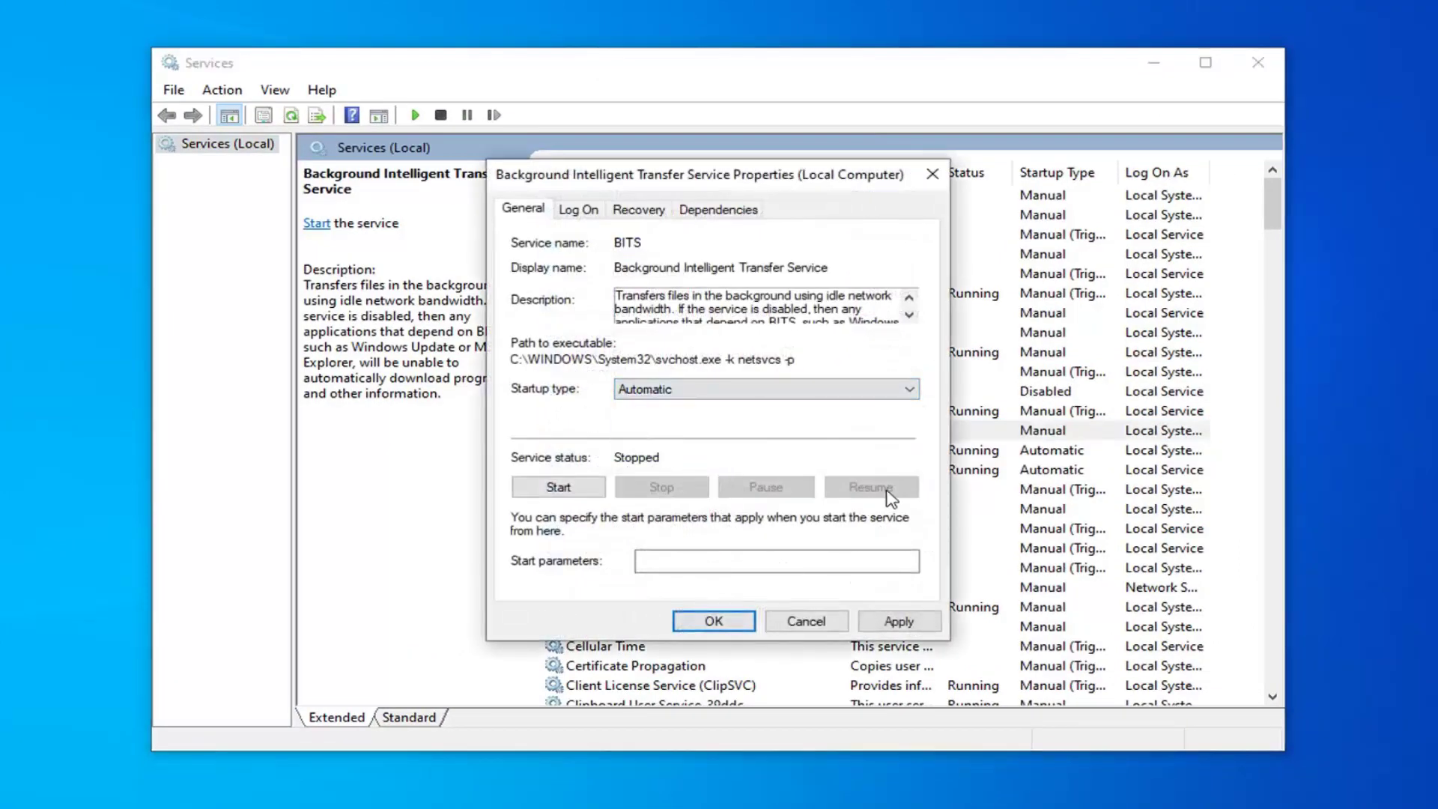
left_click(902, 625)
left_click(721, 618)
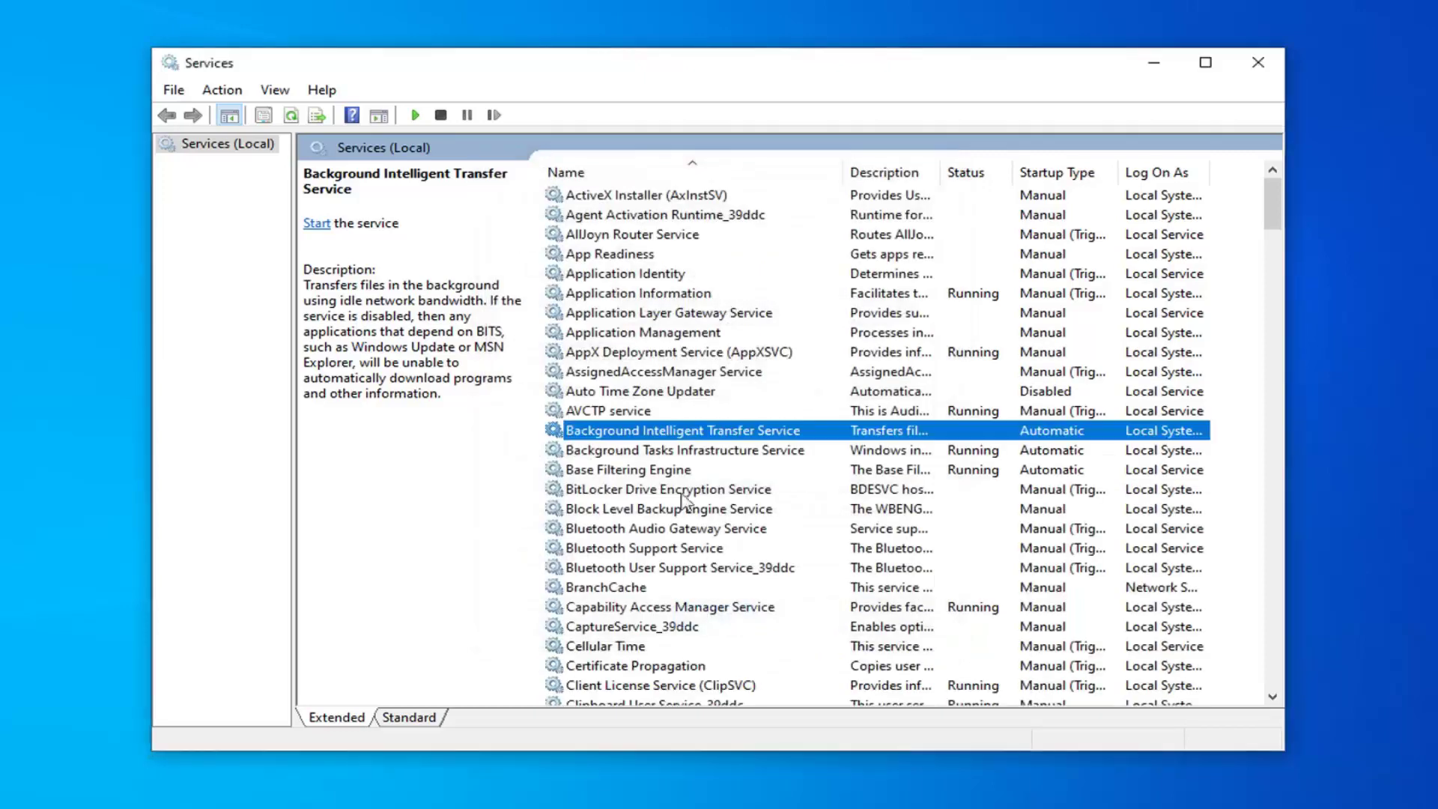
scroll(734, 584, "down", 20)
scroll(790, 537, "down", 20)
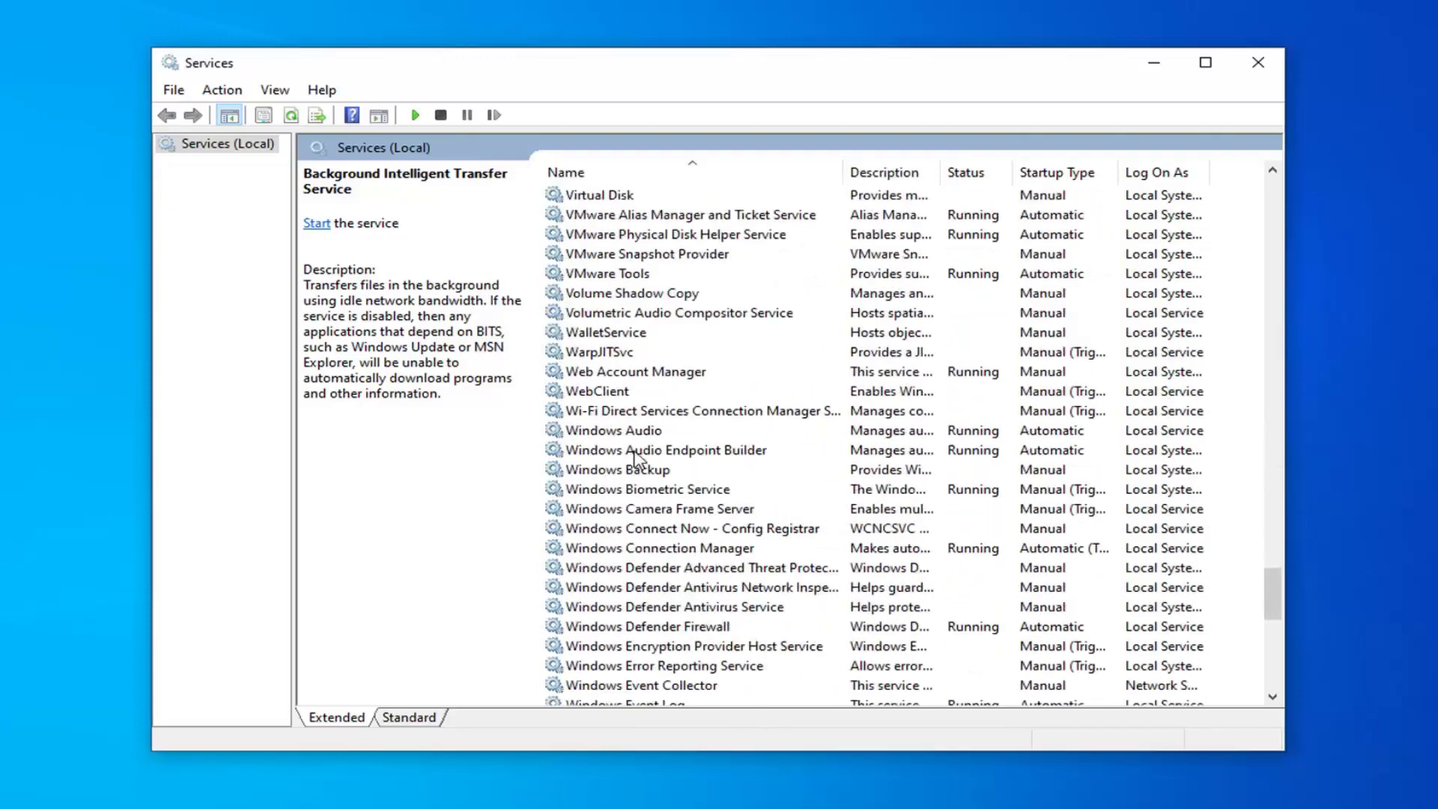
scroll(644, 524, "down", 7)
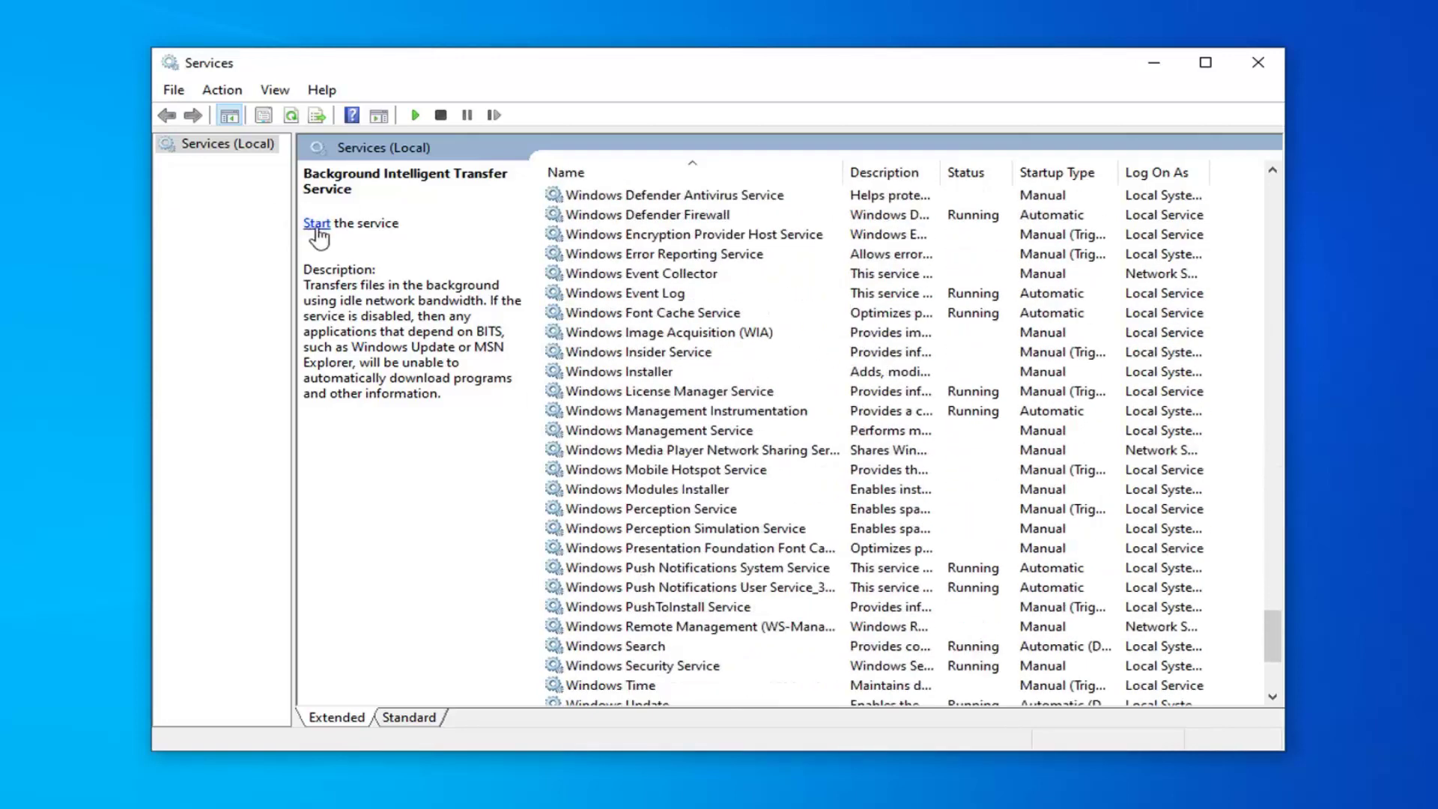
scroll(659, 494, "down", 5)
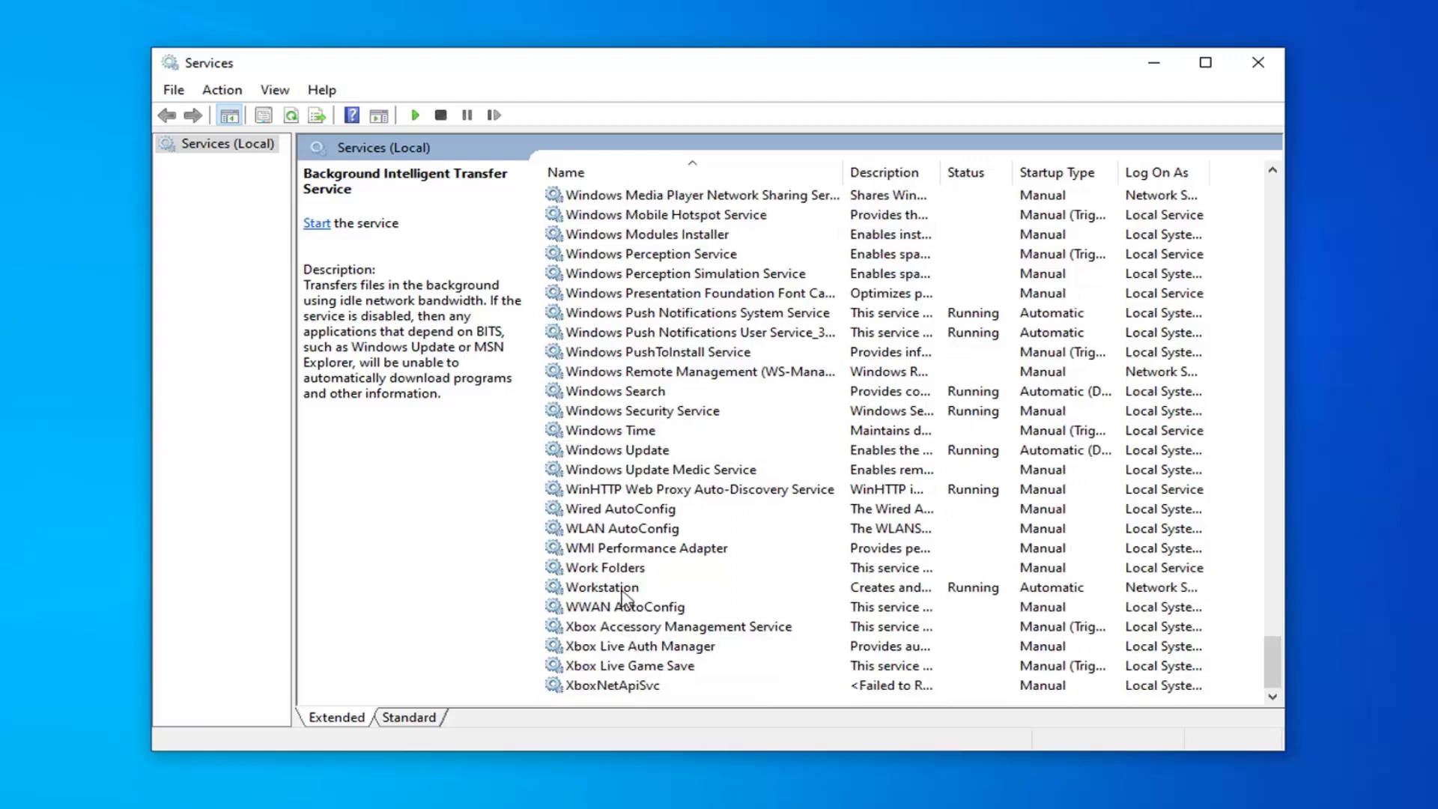
Confirm Windows Update keeps Automatic (Delayed Start) startup, then close the Services console.
double_click(614, 450)
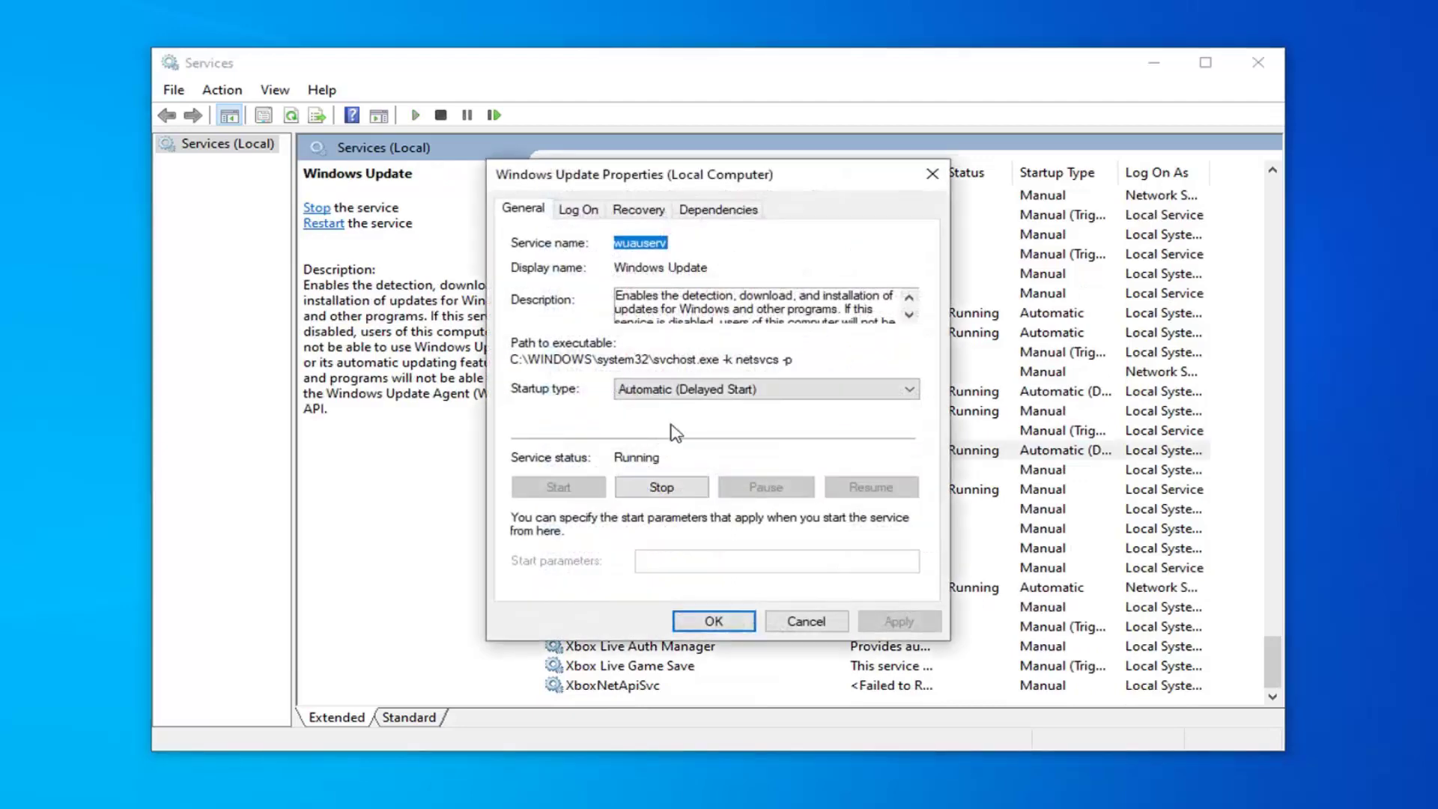
left_click(647, 389)
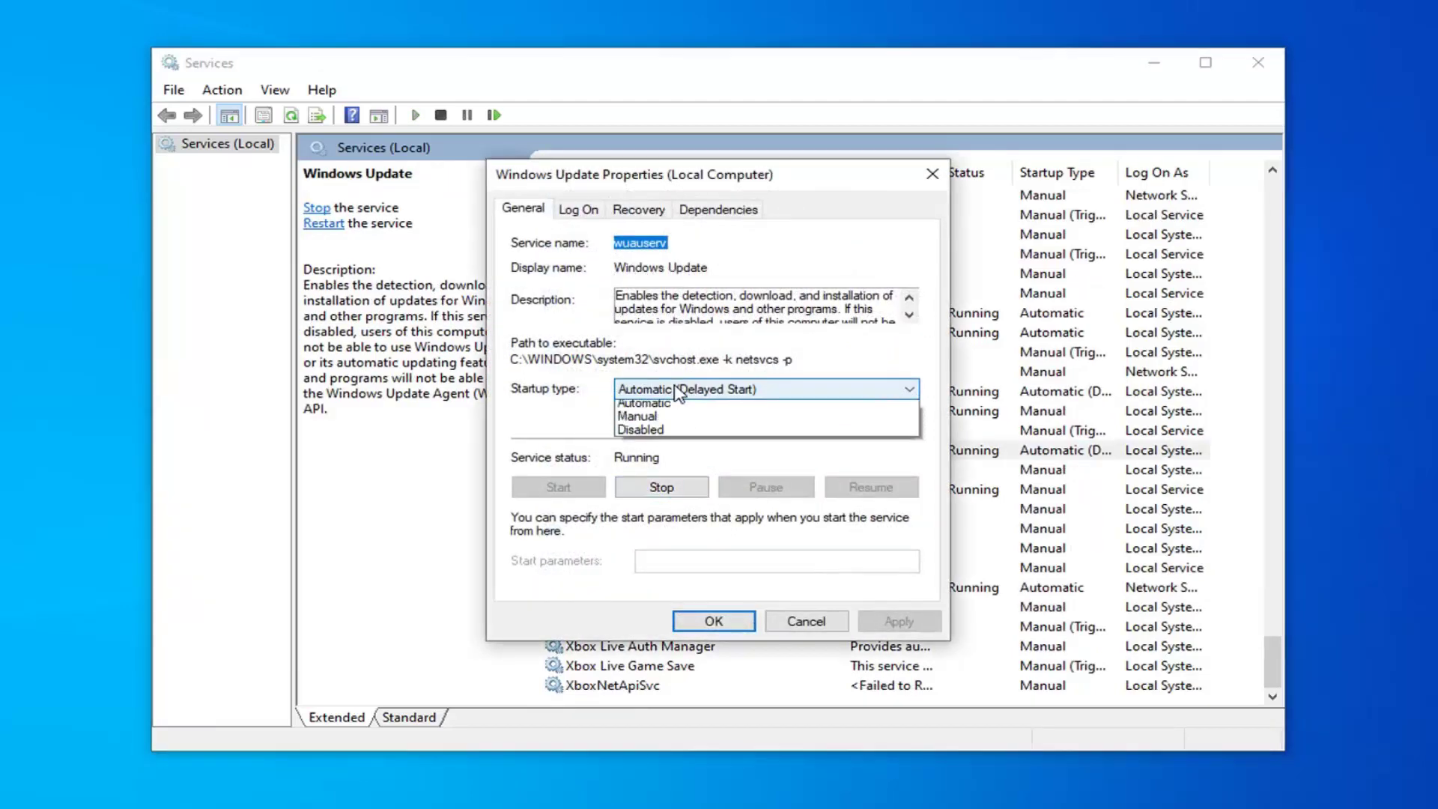
left_click(551, 416)
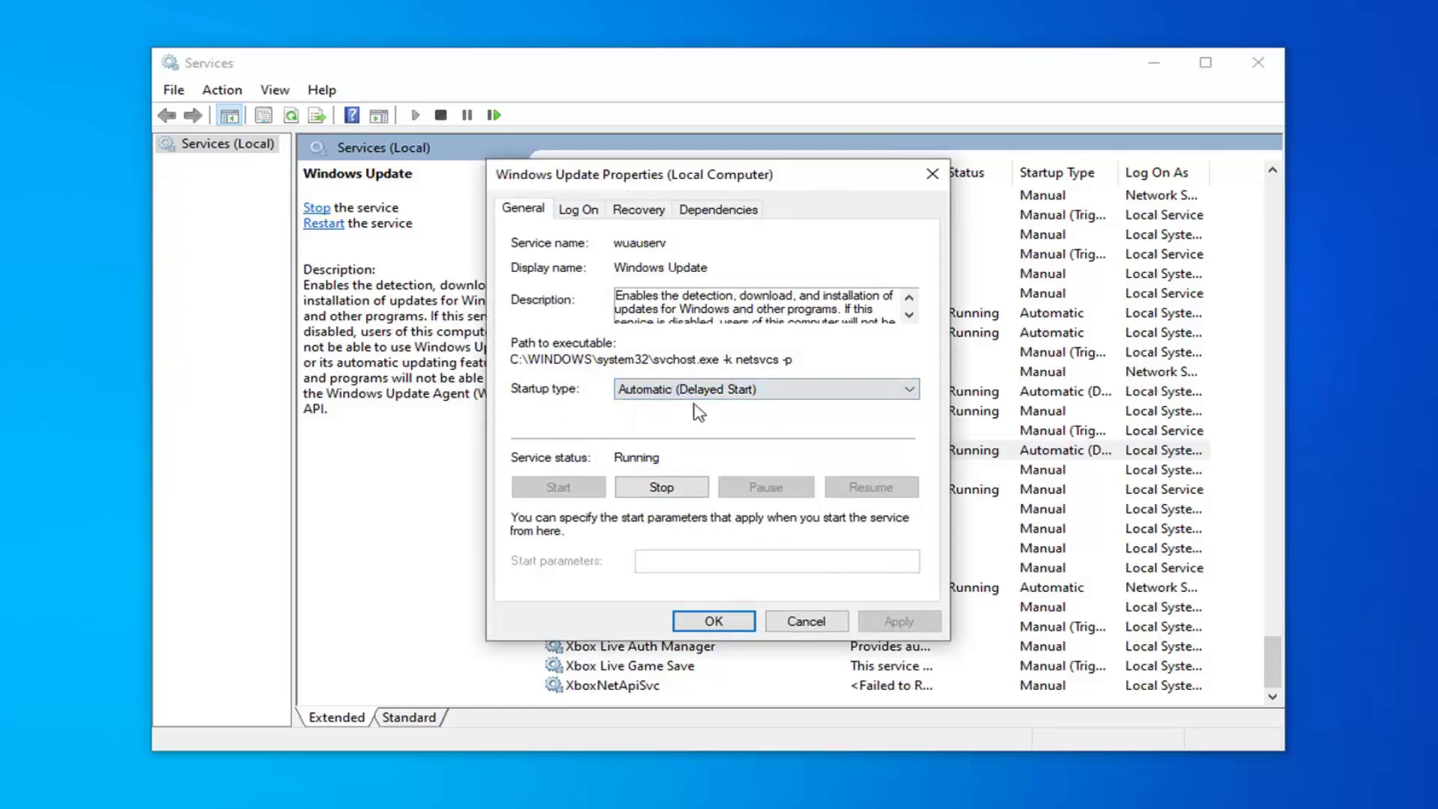
left_click(716, 621)
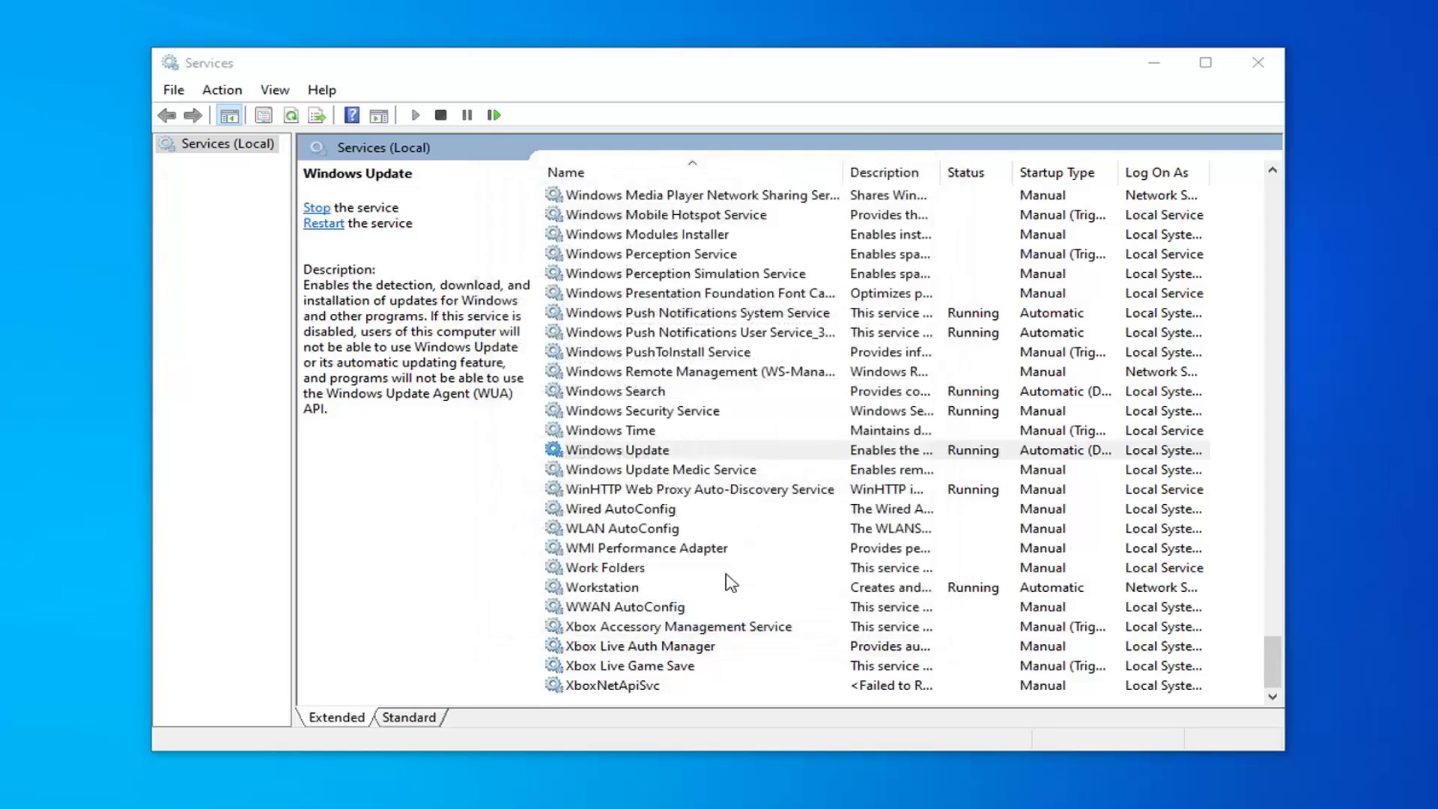
left_click(1259, 64)
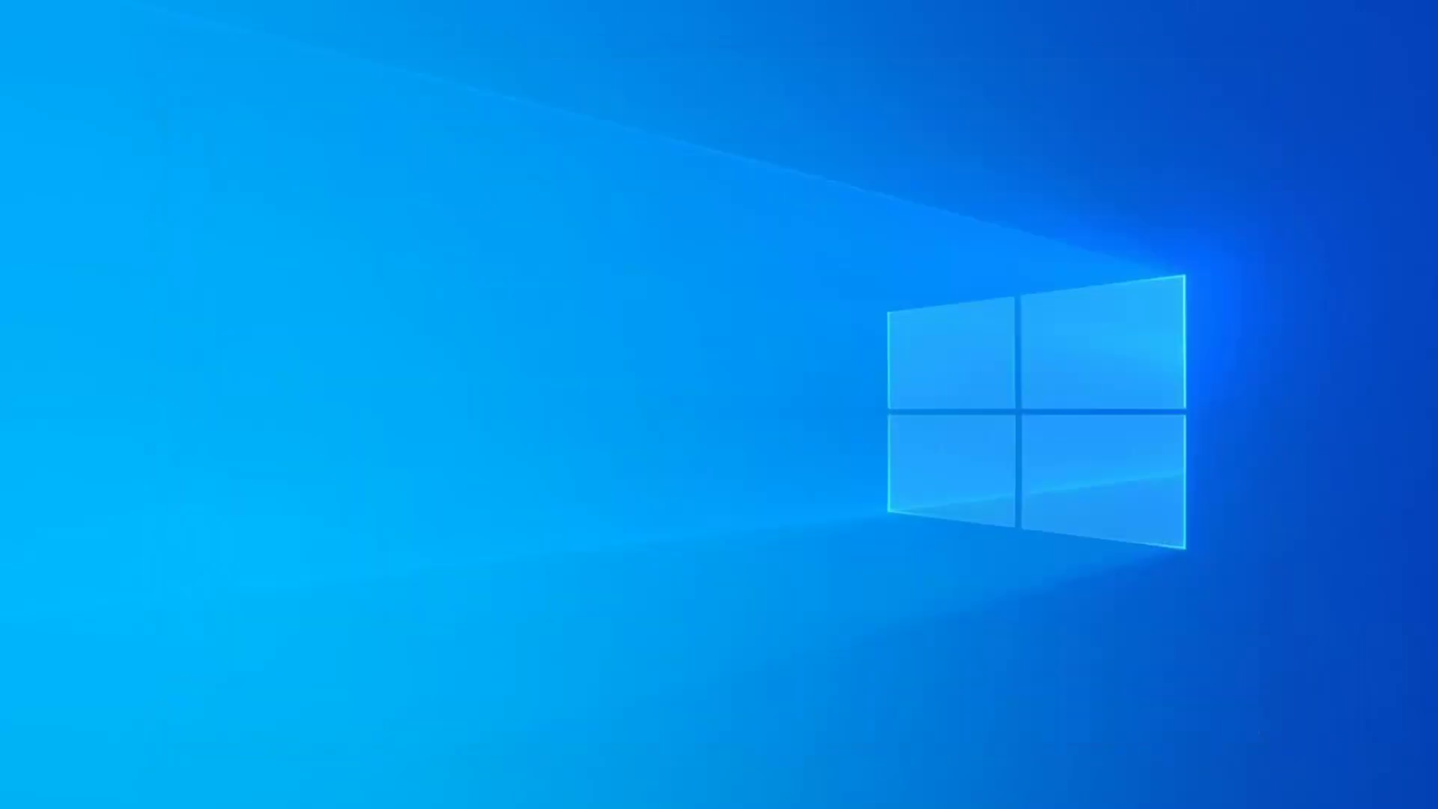